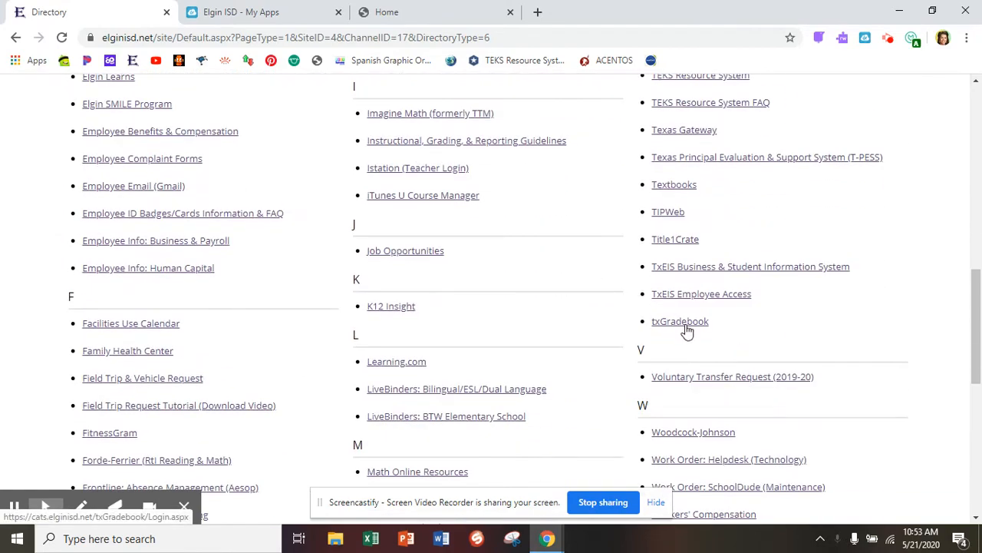
Step: Open txGradebook from the district directory, then switch to the gradebook home page that is already signed in
left_click(689, 325)
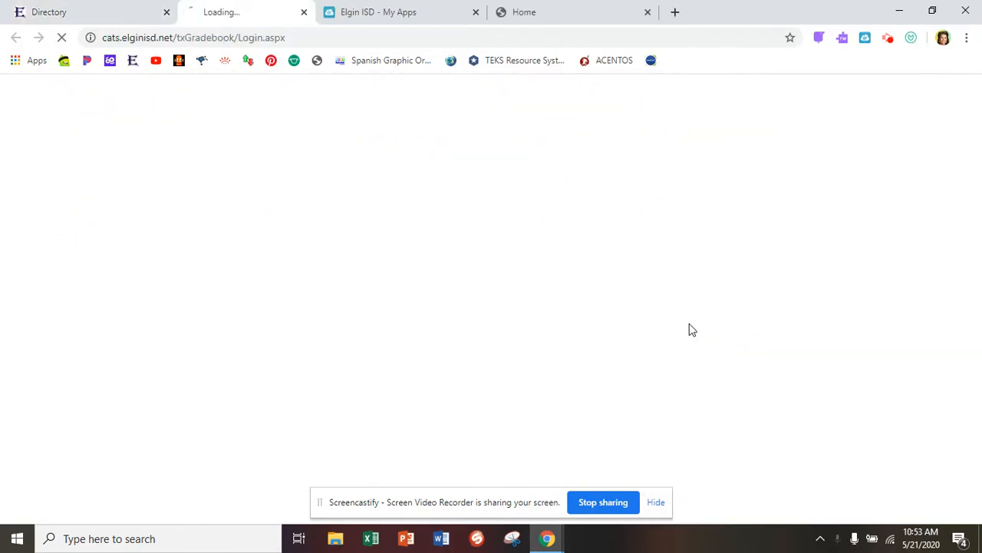
left_click(386, 9)
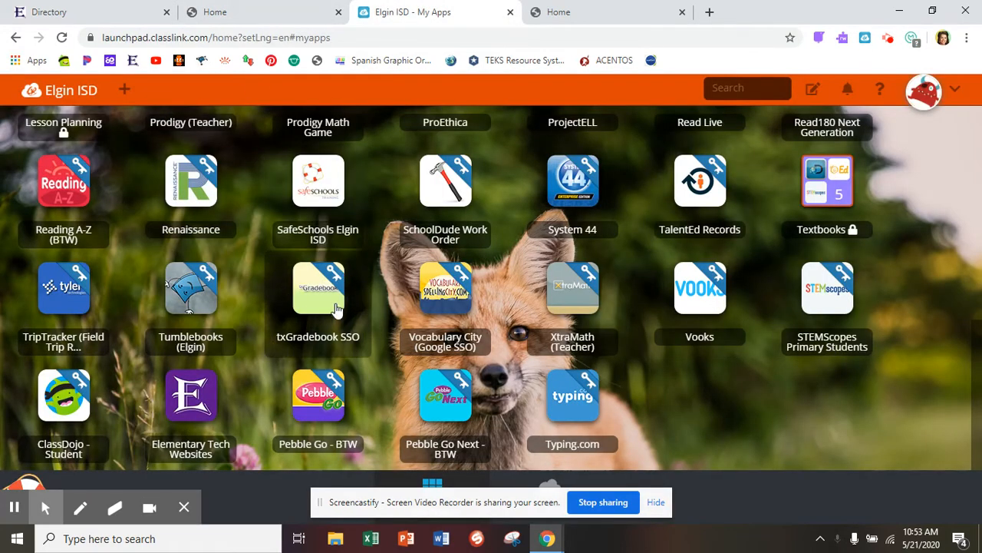
left_click(566, 13)
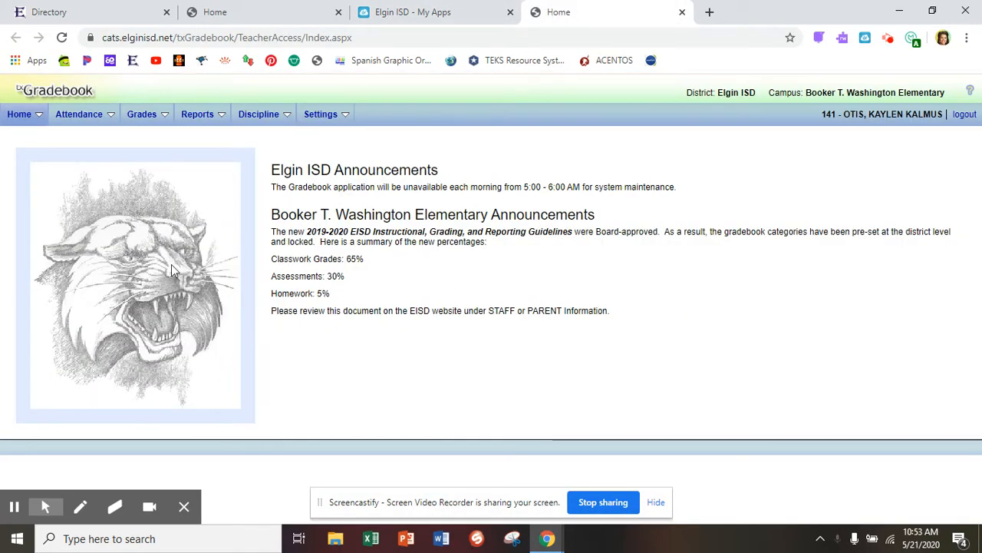
Step: Post the 05/21/2020 attendance for period 02 with all students marked present, authorizing it with the teacher PIN
mouse_move(77, 115)
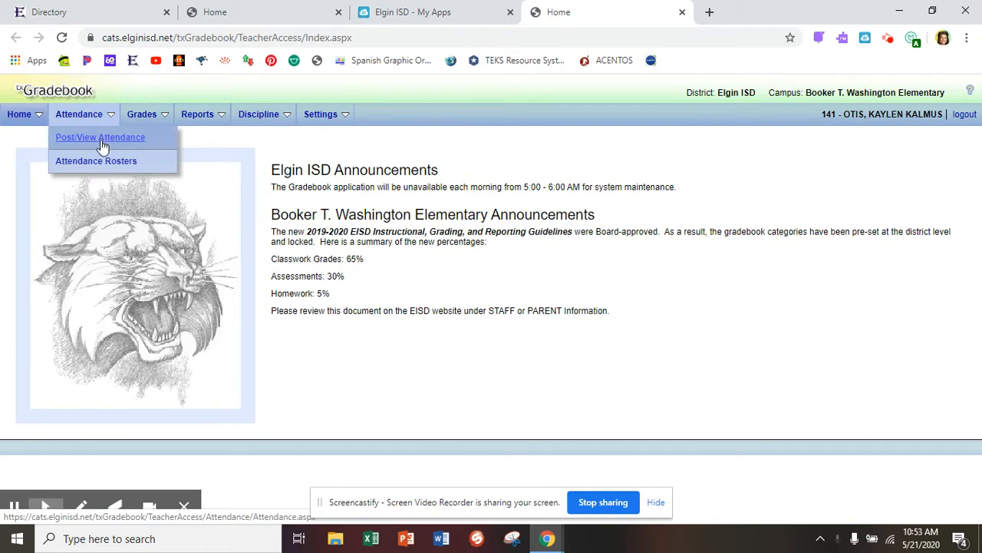
left_click(100, 137)
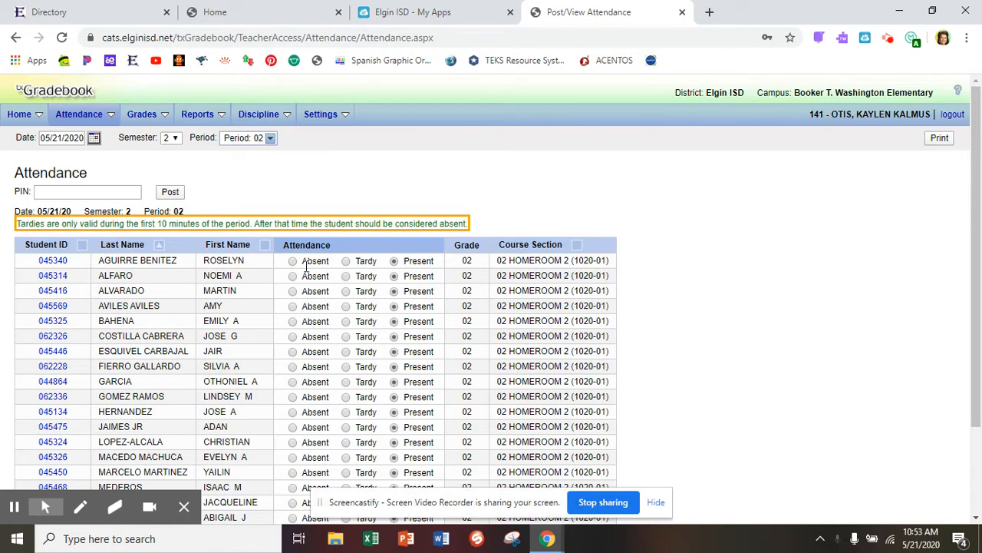
scroll(123, 198, "down", 3)
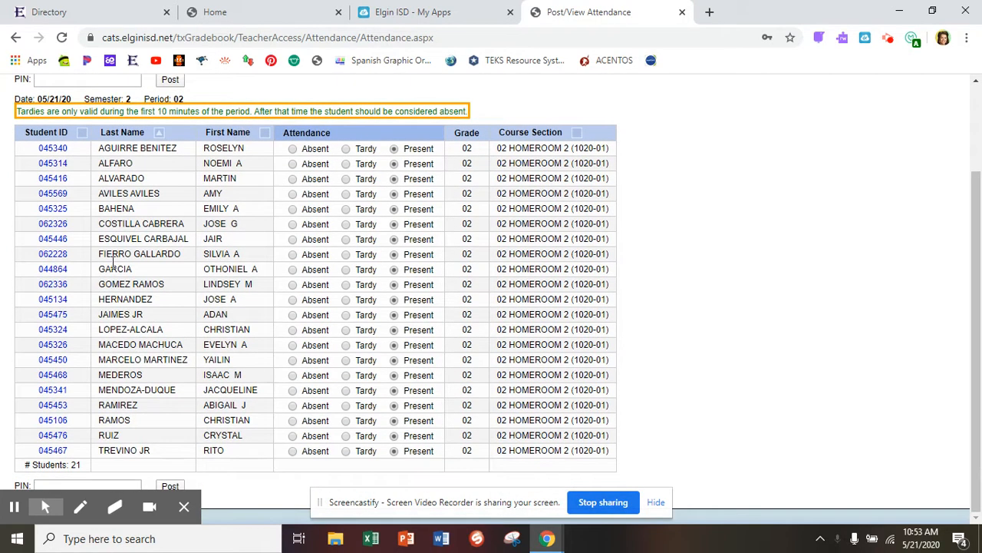
scroll(114, 192, "up", 3)
left_click(103, 191)
type("1")
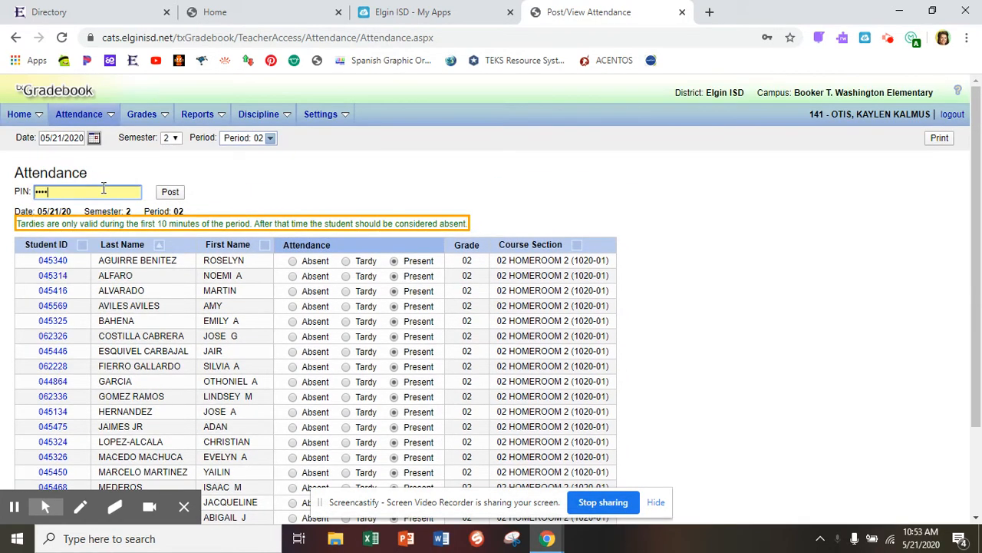
left_click(169, 191)
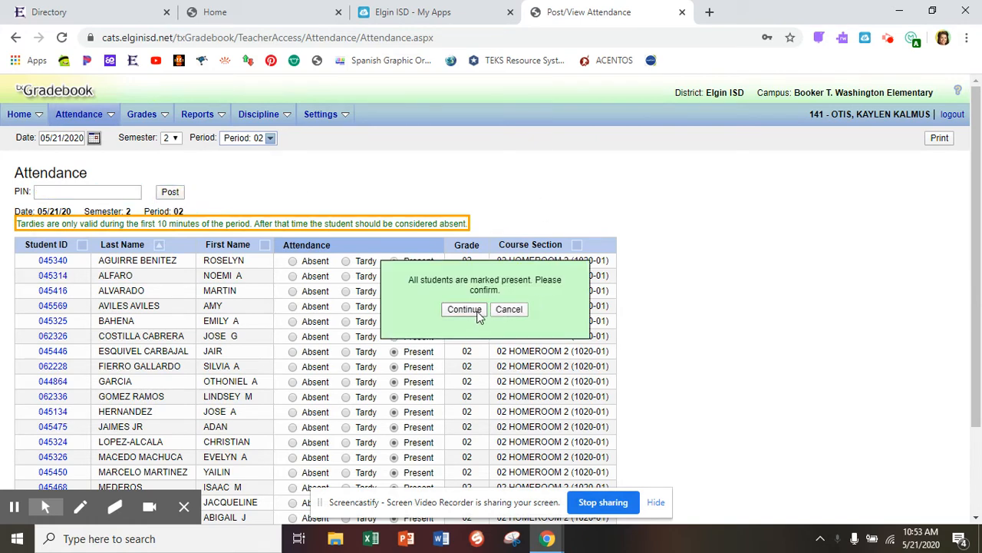
left_click(465, 309)
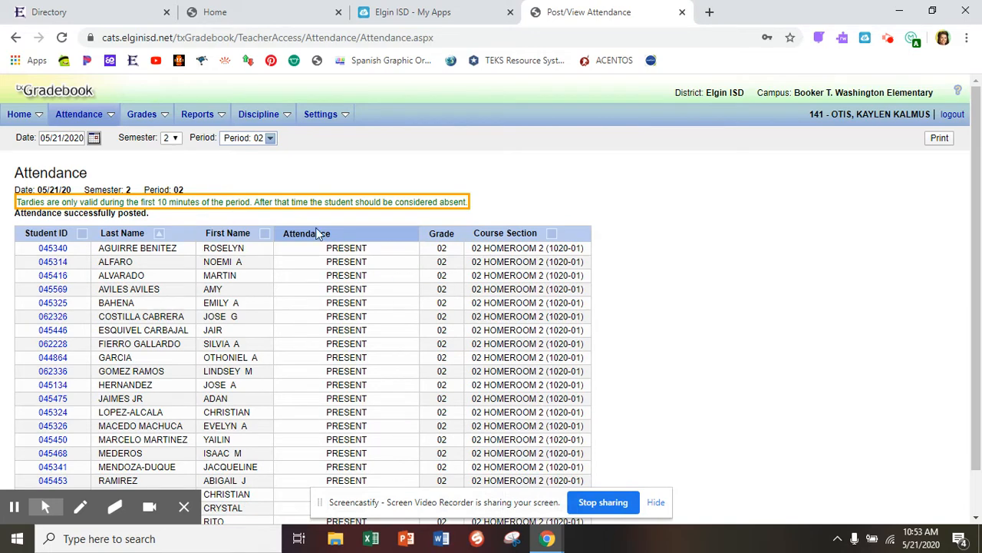
Step: Review the category weights for 01 LANG ARTS 2 (1120-01) and view the options for copying categories to other course sections
mouse_move(160, 119)
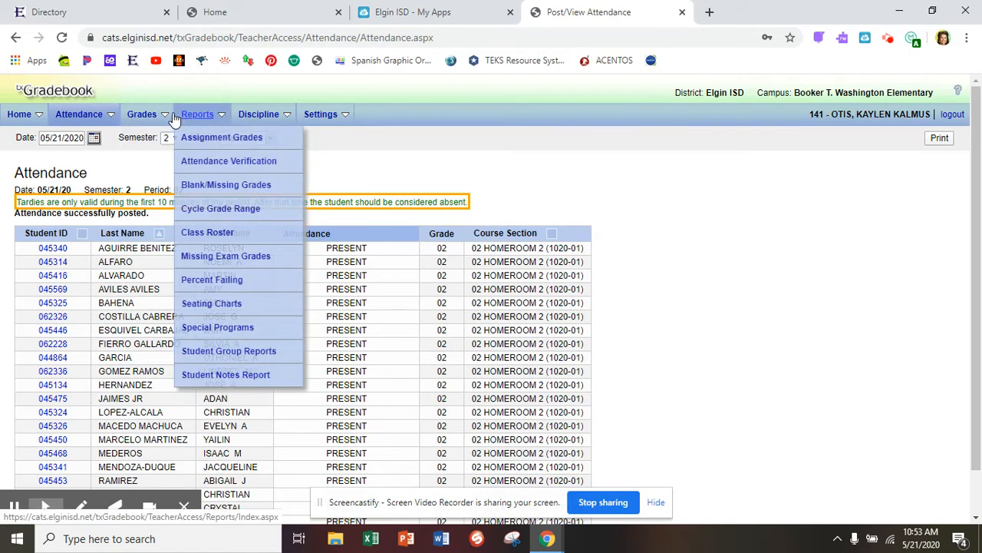
mouse_move(321, 115)
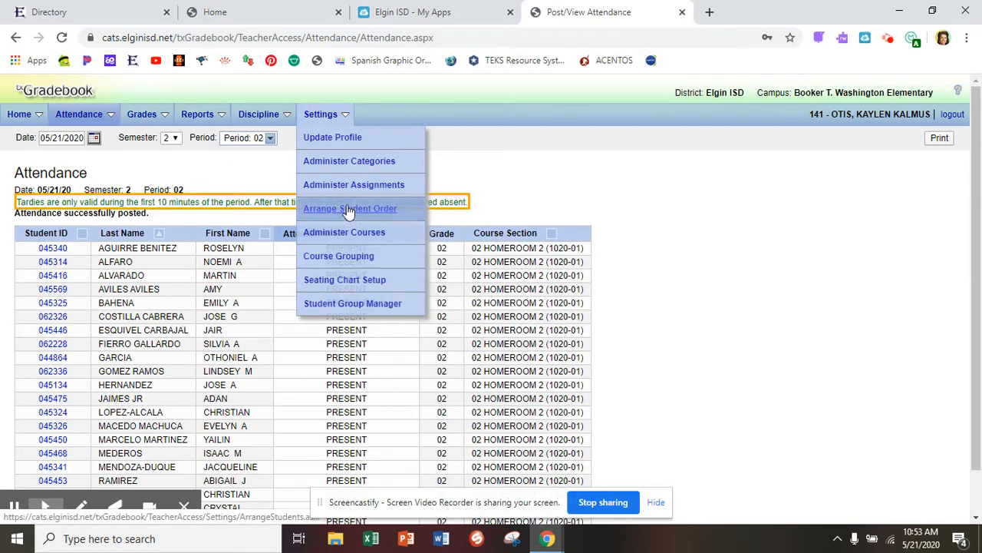
left_click(353, 165)
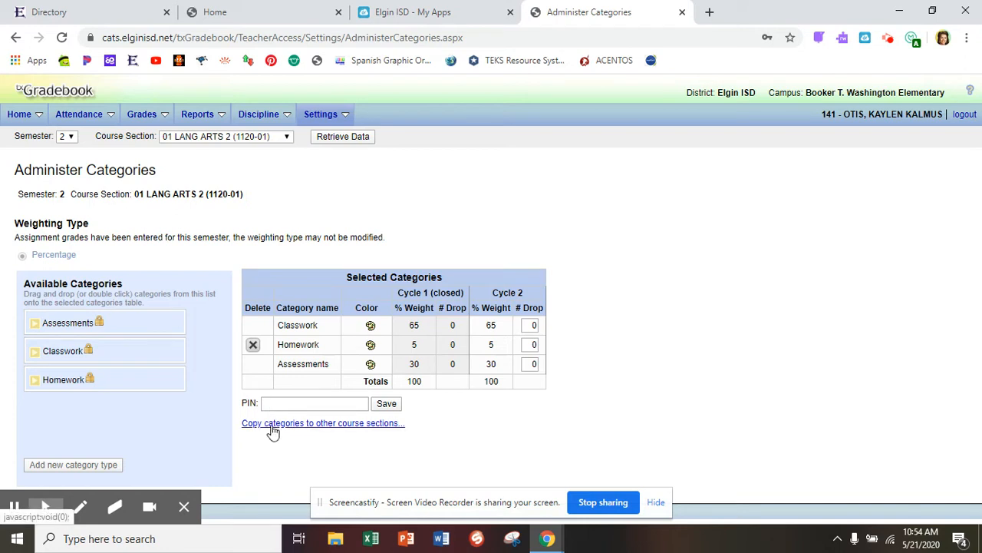
left_click(277, 144)
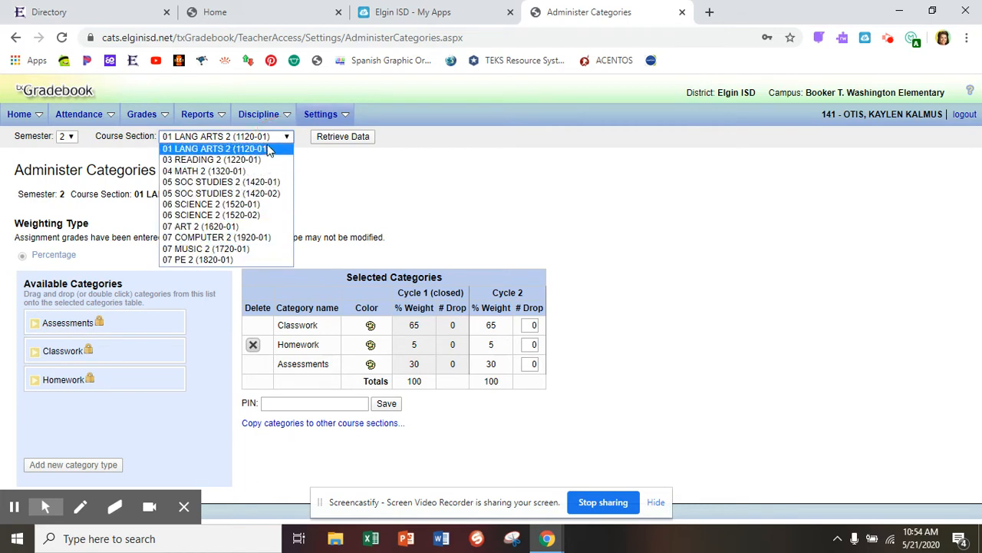
left_click(342, 174)
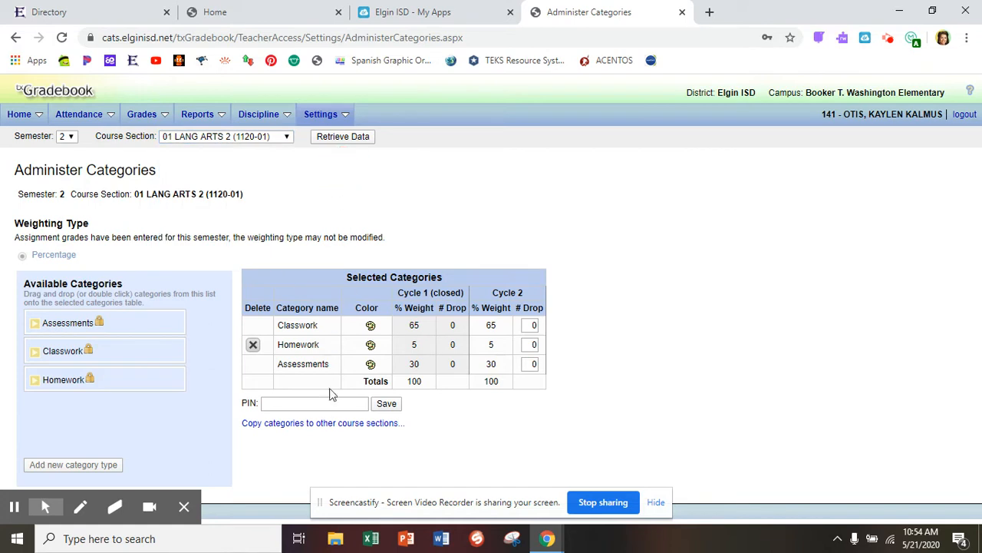
left_click(332, 434)
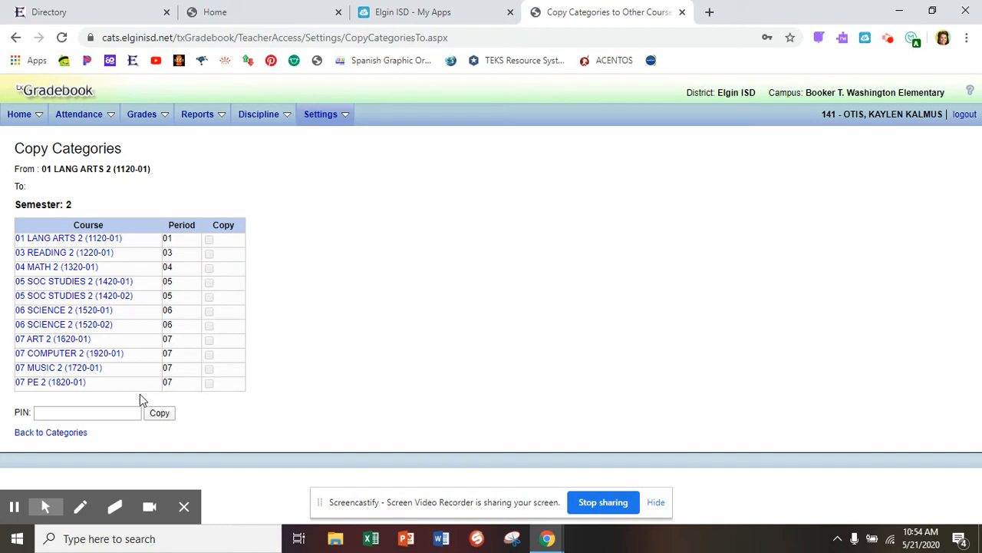
left_click(88, 415)
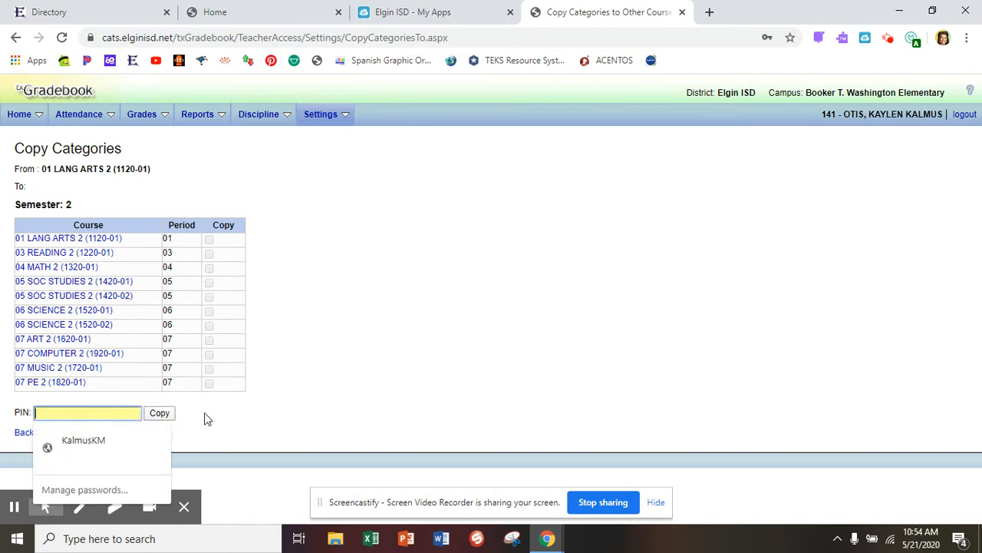
Step: Open the assignment administration page and retrieve the assignments for 05 SOC STUDIES 2 (1420-01)
mouse_move(318, 117)
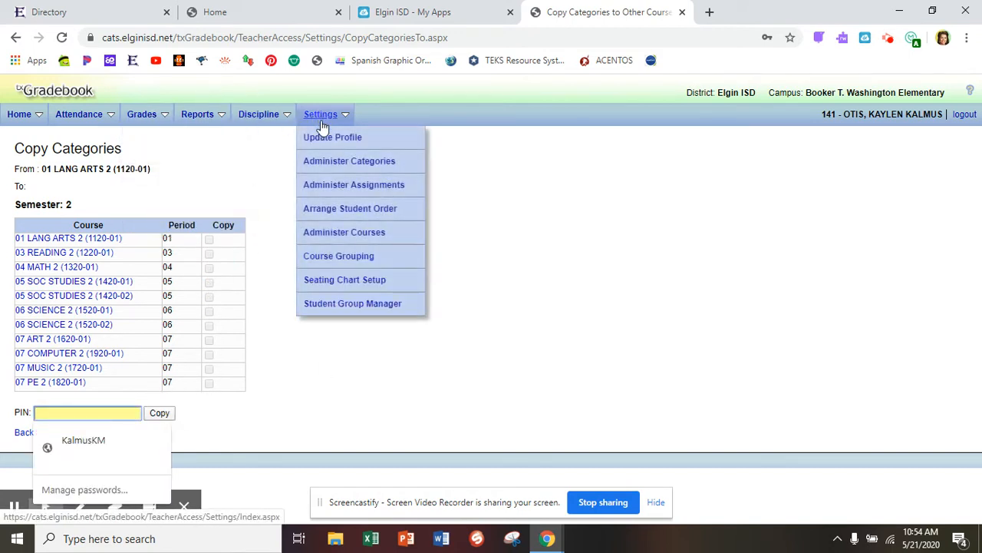
left_click(342, 187)
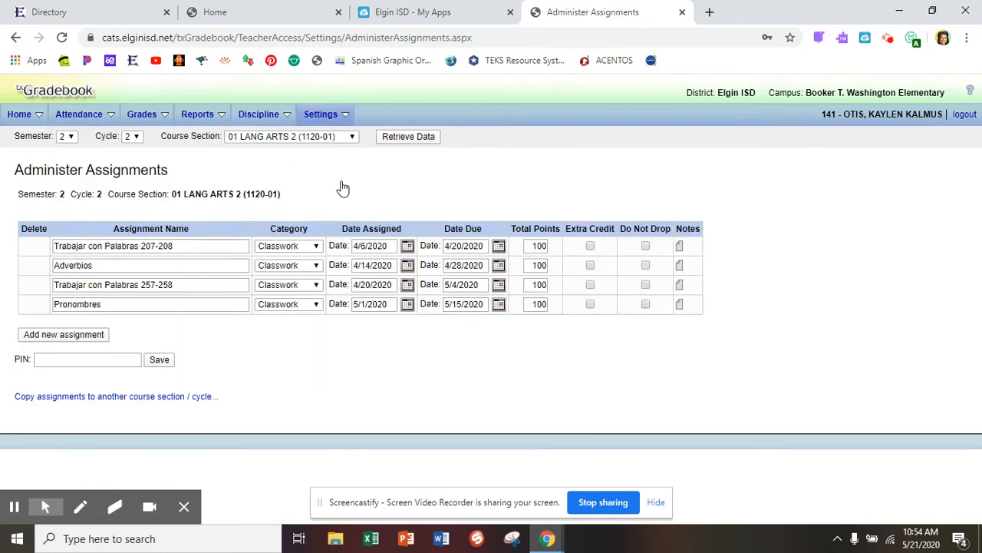
left_click(352, 138)
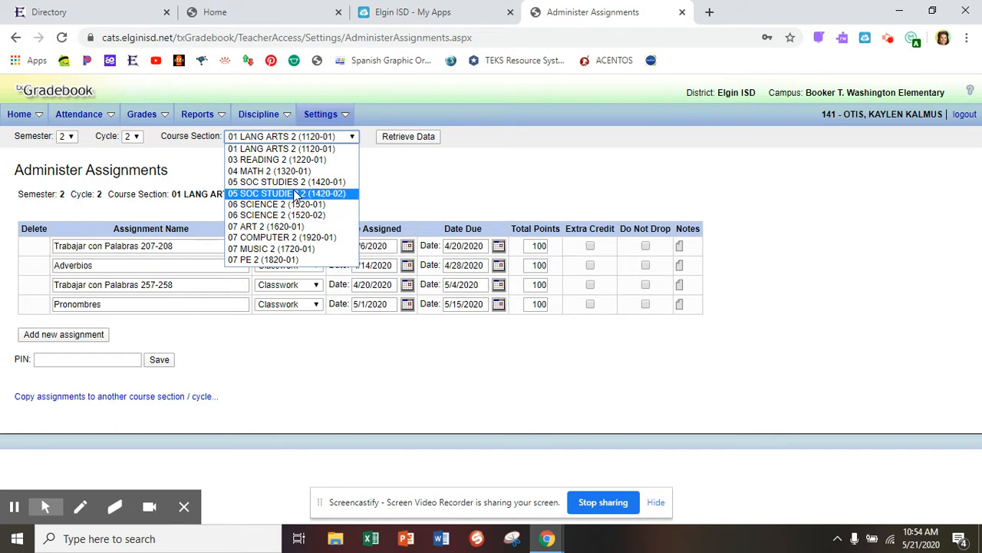
left_click(297, 182)
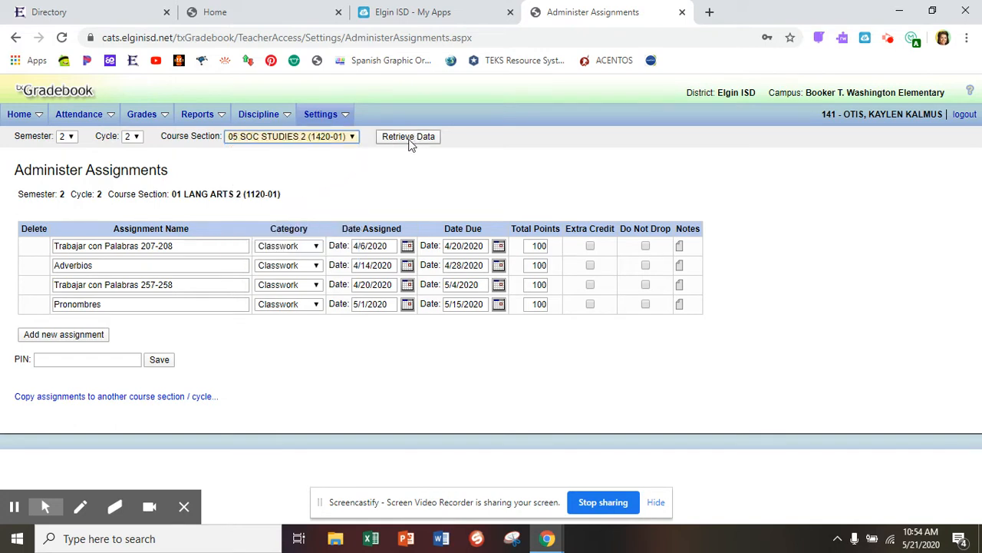
left_click(434, 142)
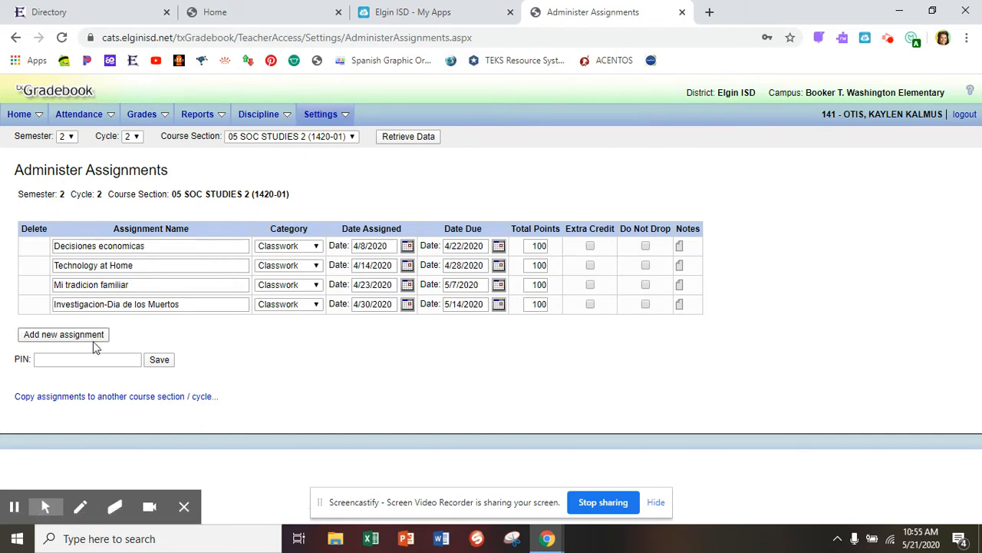
Step: Add a new assignment named Investigacion-Kwanzaa in the Classwork category
left_click(64, 336)
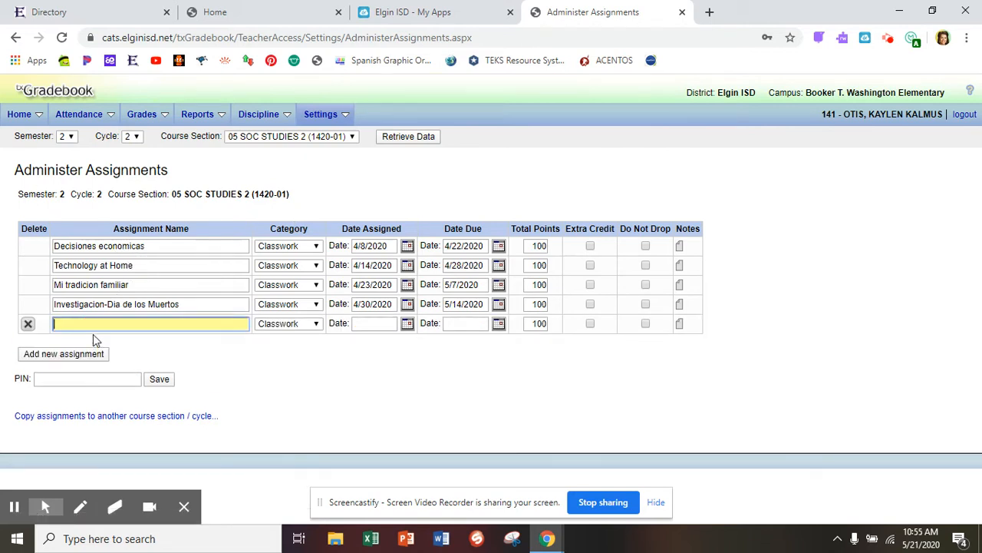
type("Investigacion-Kwanzaa")
key("Tab")
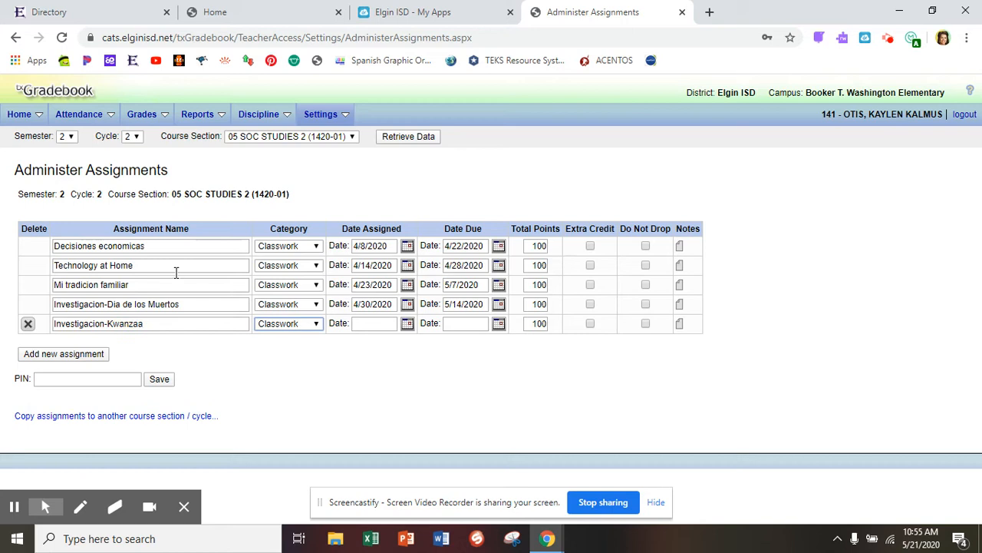
left_click(290, 326)
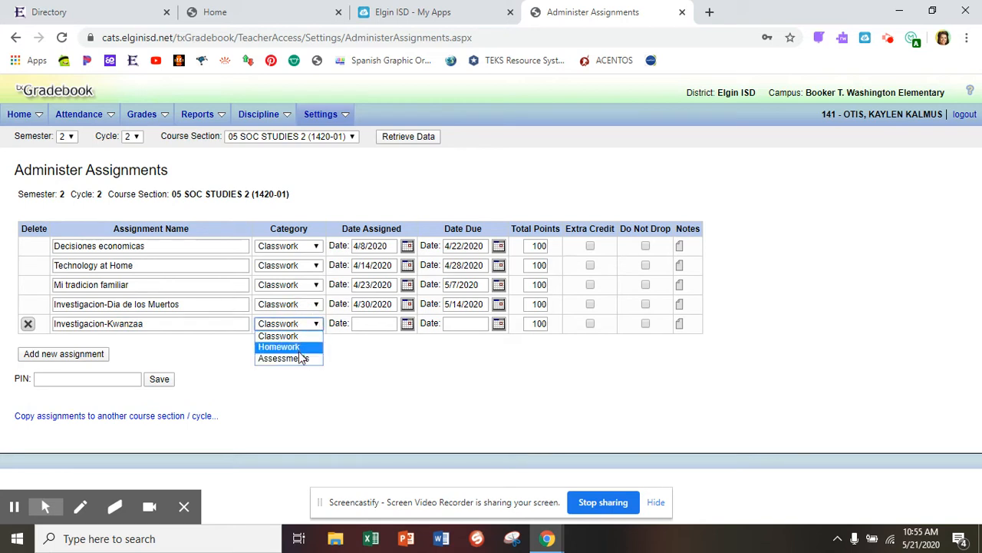
left_click(321, 335)
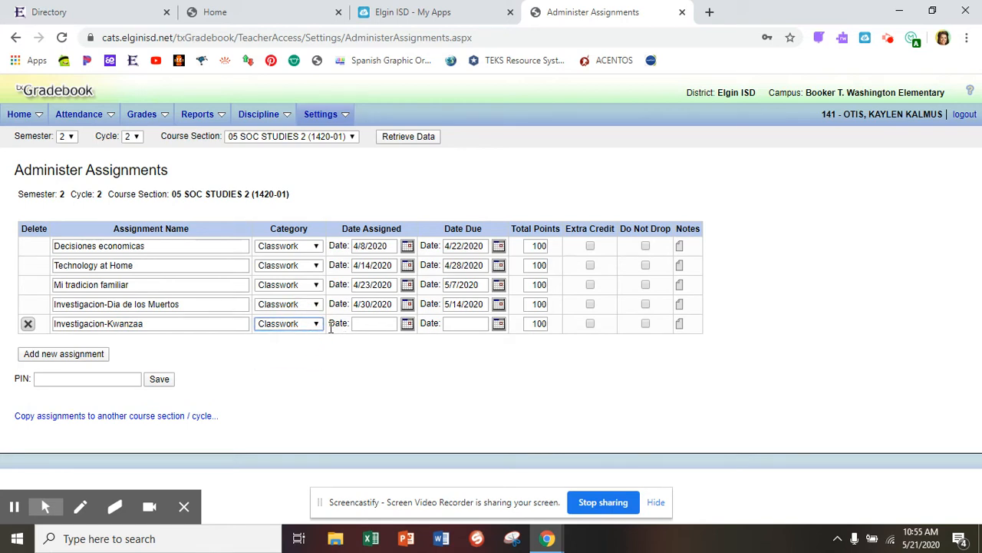
Step: Set the Investigacion-Kwanzaa assignment's assigned date to 5/7/2020 and its due date to 5/21/2020
left_click(367, 325)
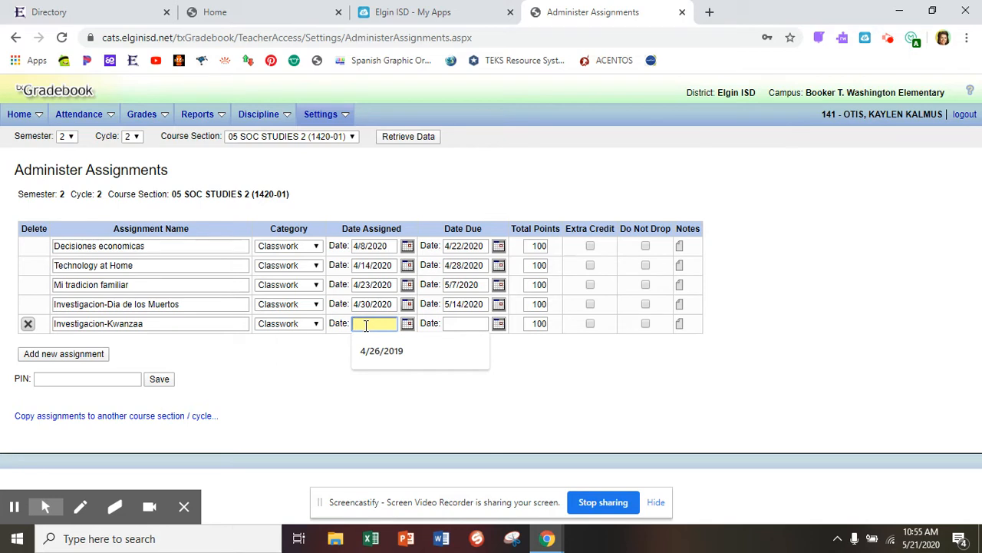
type("5/7/2020")
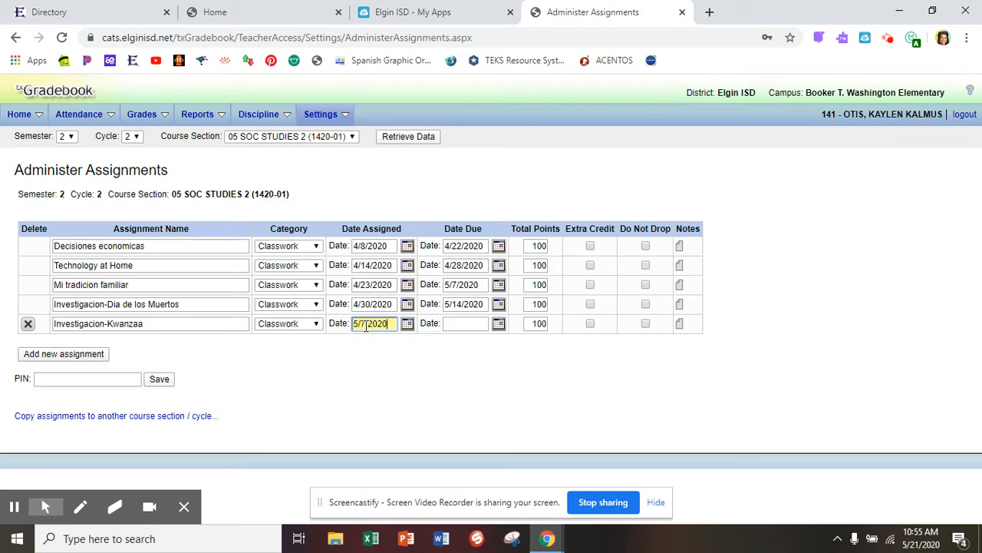
key("Tab")
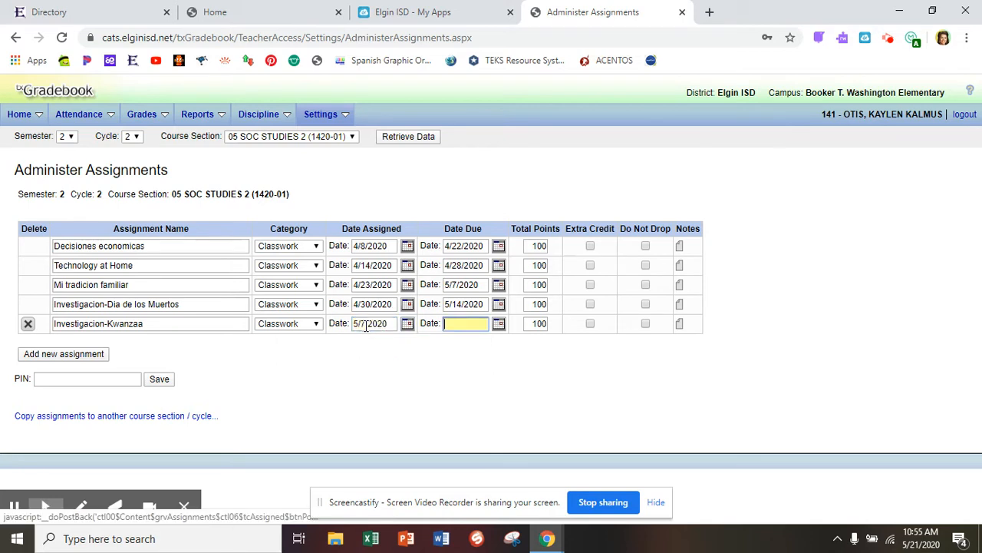
left_click(499, 323)
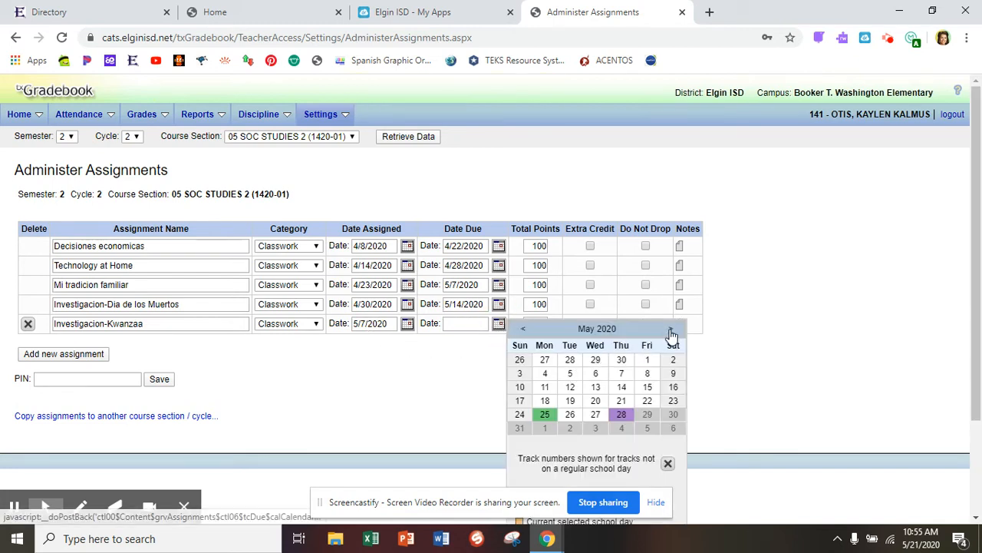
left_click(620, 400)
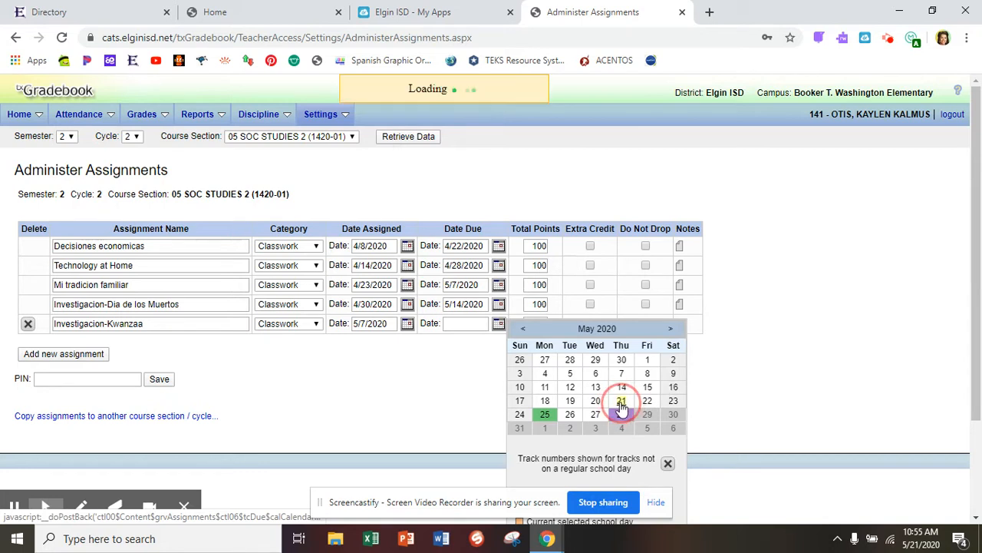
Step: Enter the teacher PIN and save the assignment list
left_click(105, 379)
type("1")
key("Return")
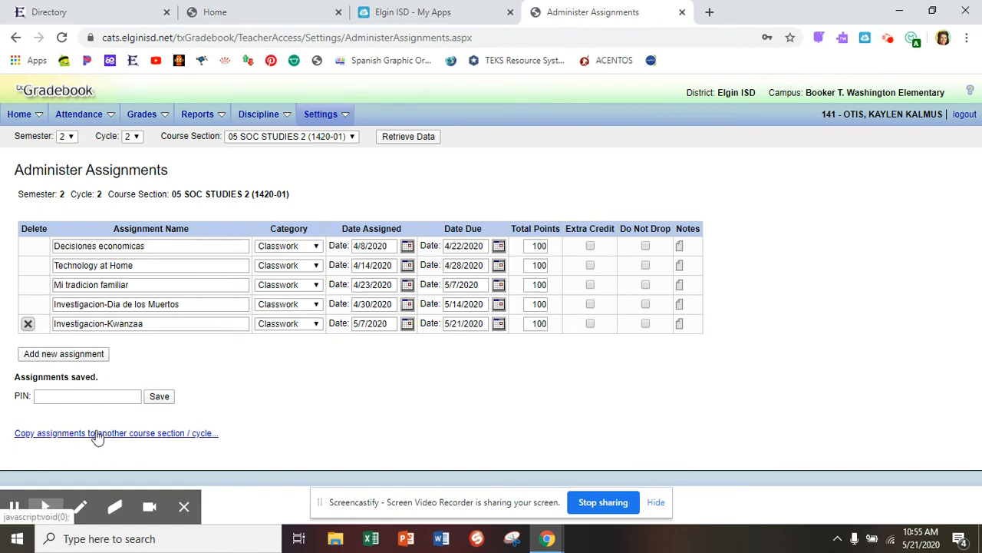
Step: Copy the Investigacion-Kwanzaa assignment to 05 SOC STUDIES 2 (1420-02), cycle 2, authorizing the copy with the teacher PIN
left_click(97, 434)
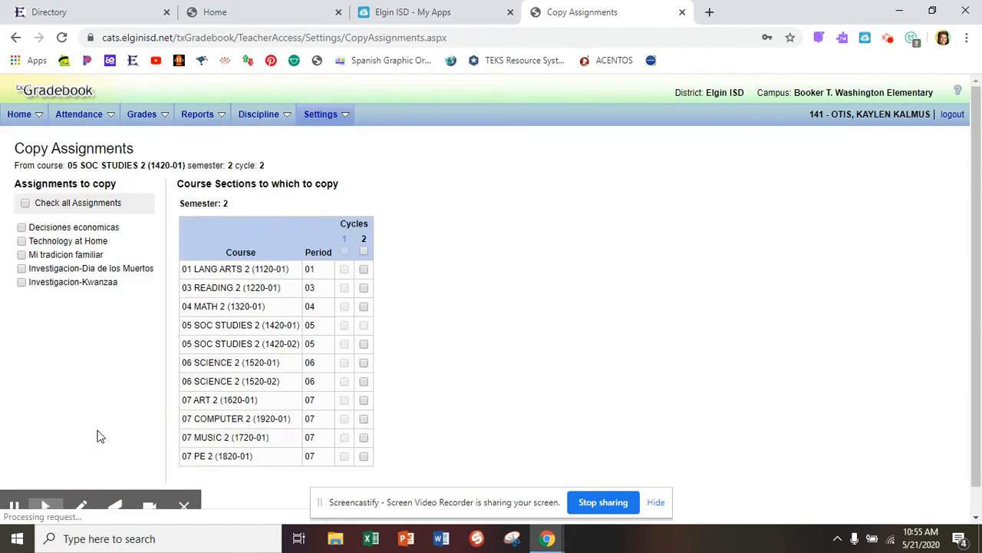
left_click(22, 283)
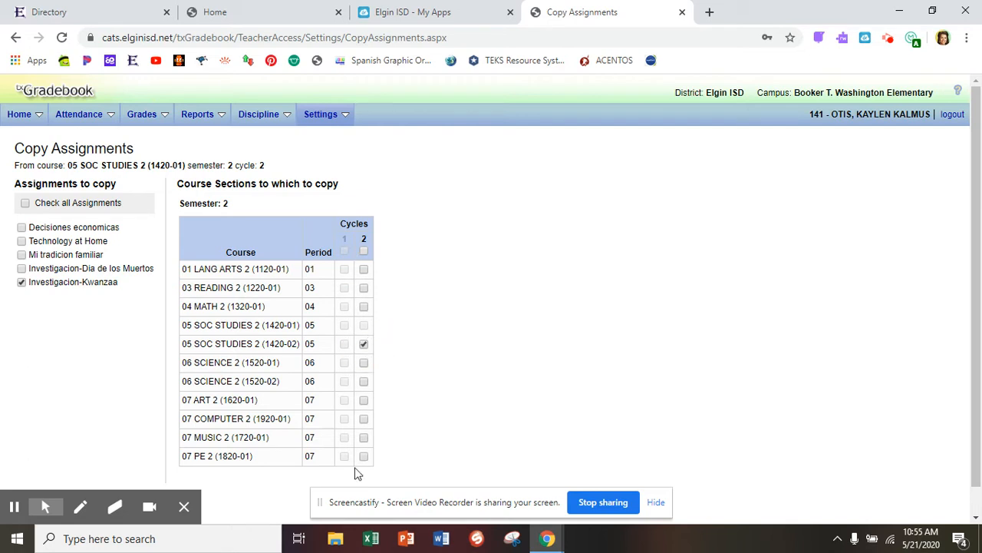
scroll(422, 323, "down", 1)
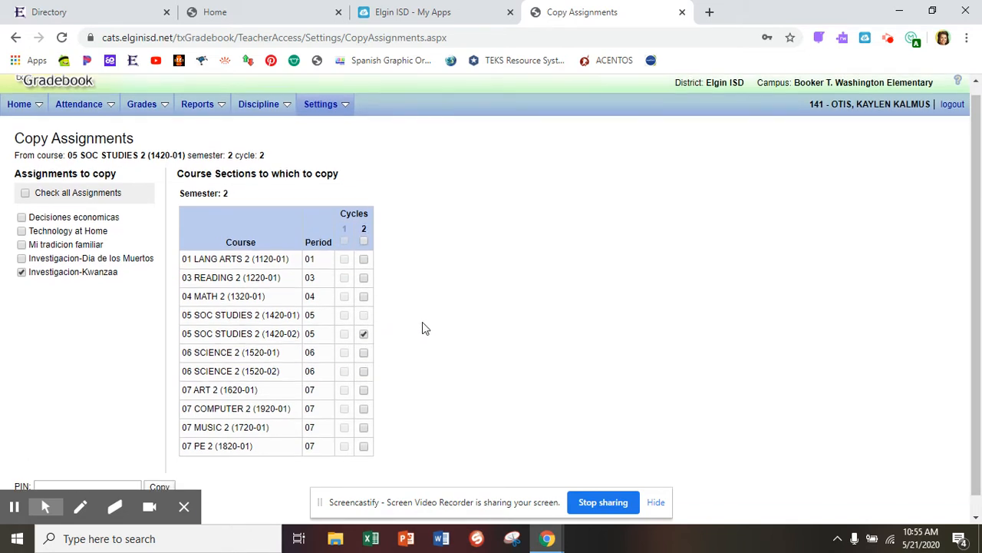
left_click(120, 469)
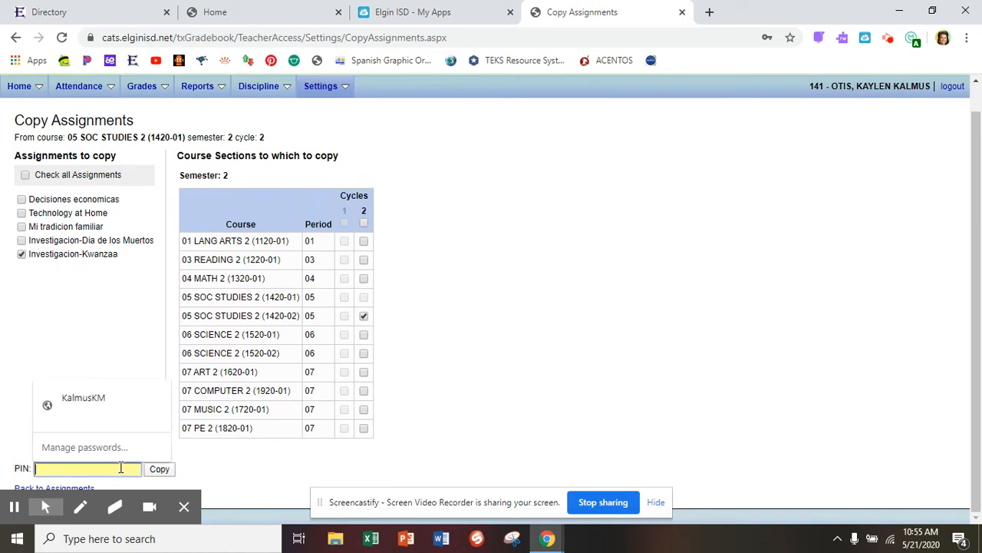
type("••••")
key("Return")
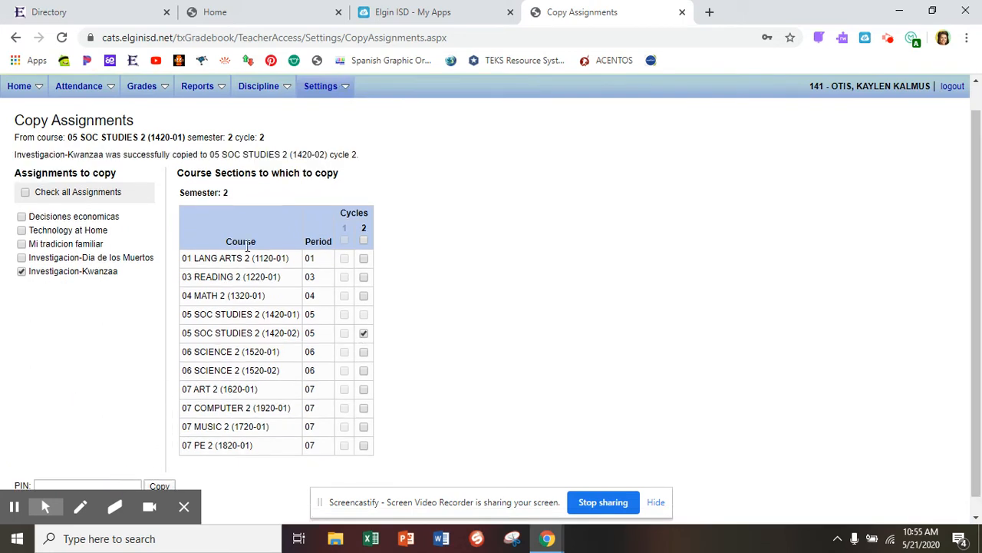
scroll(288, 252, "down", 1)
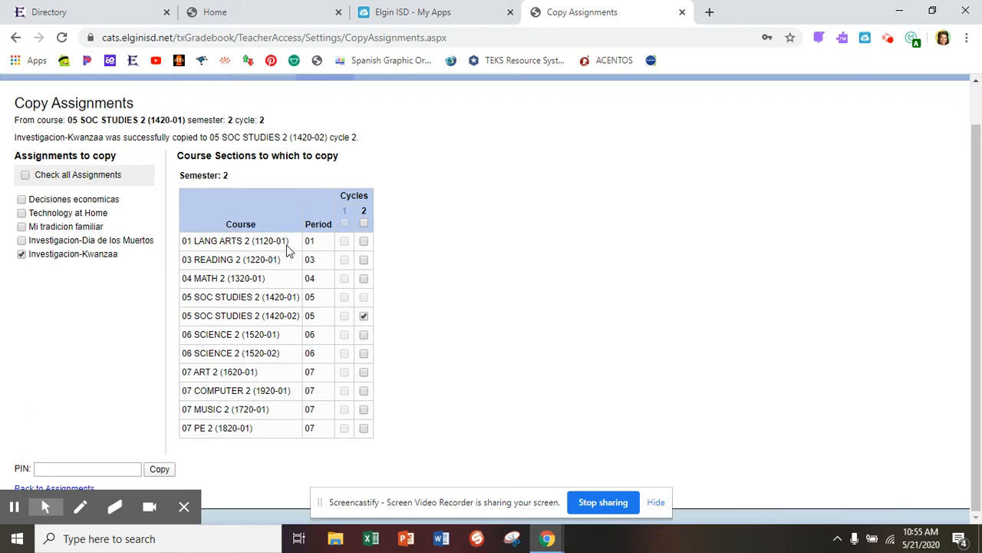
scroll(149, 139, "up", 1)
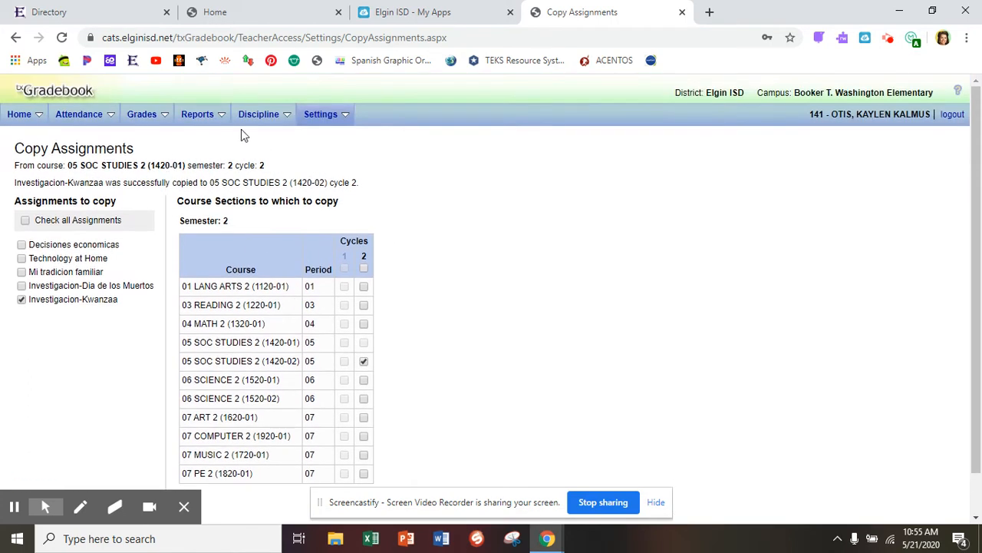
Step: Open the assignment grades page and retrieve the grades for 05 SOC STUDIES 2 (1420-01)
mouse_move(144, 116)
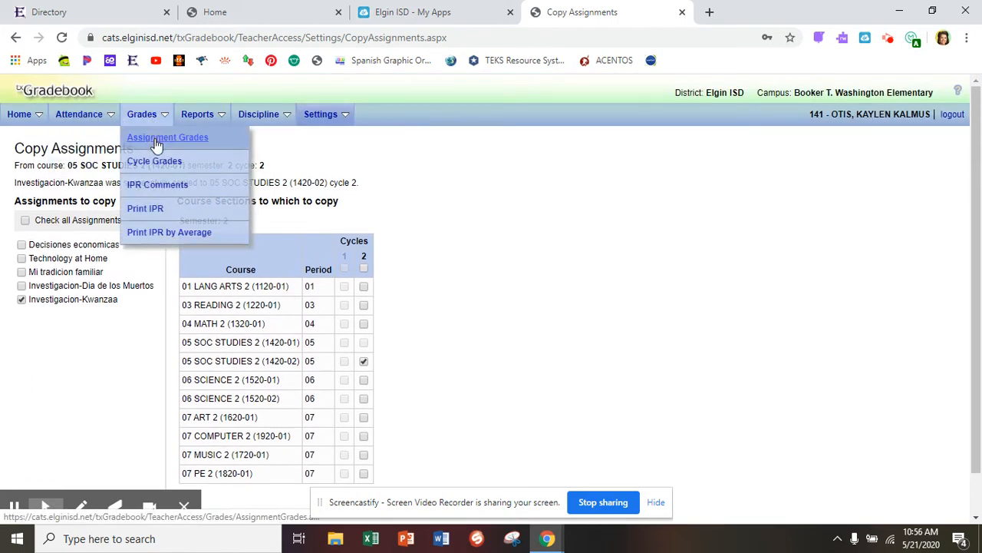
left_click(155, 140)
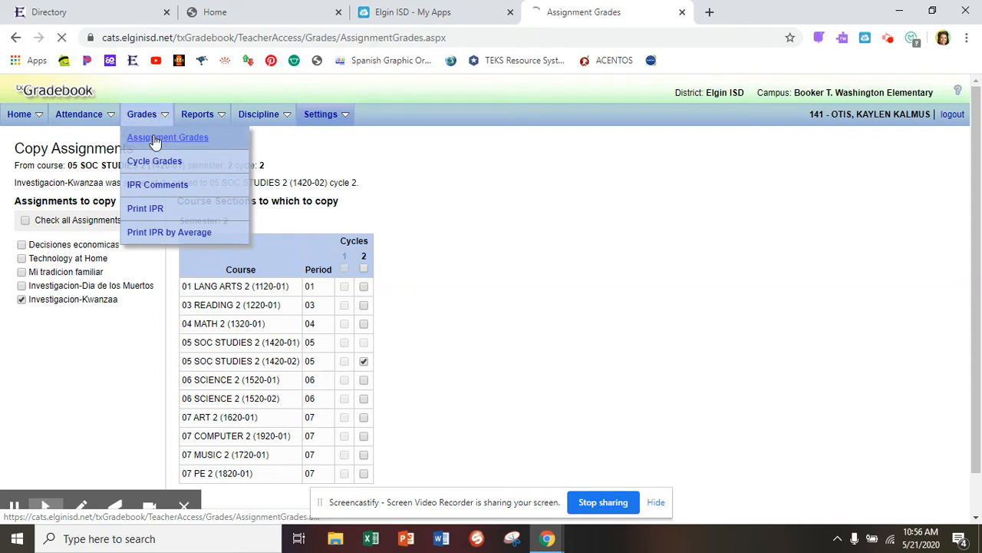
left_click(277, 141)
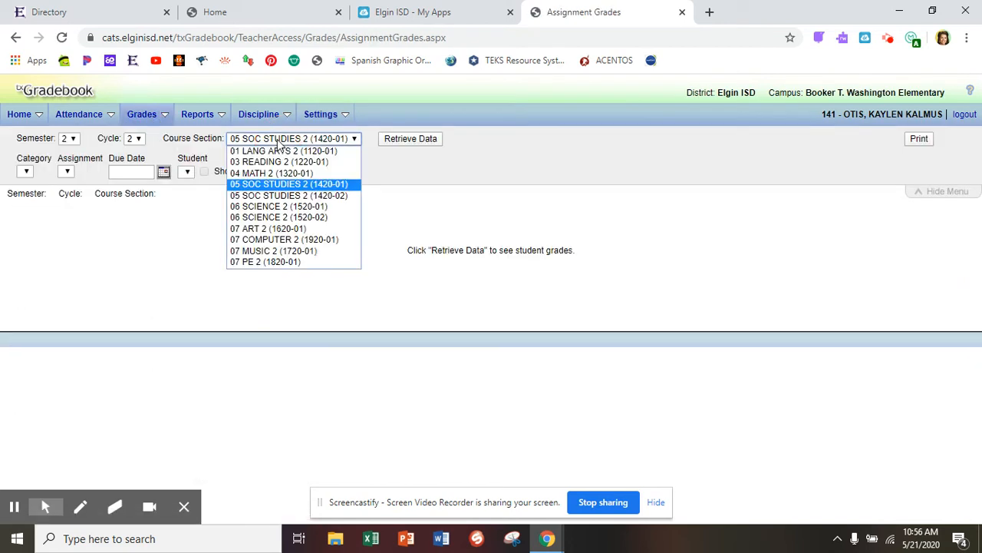
left_click(284, 185)
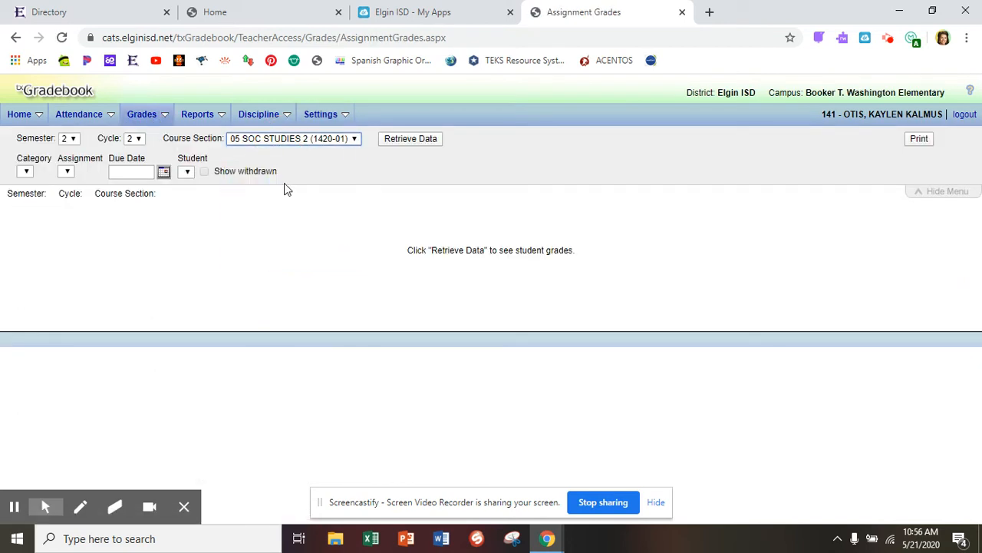
left_click(391, 142)
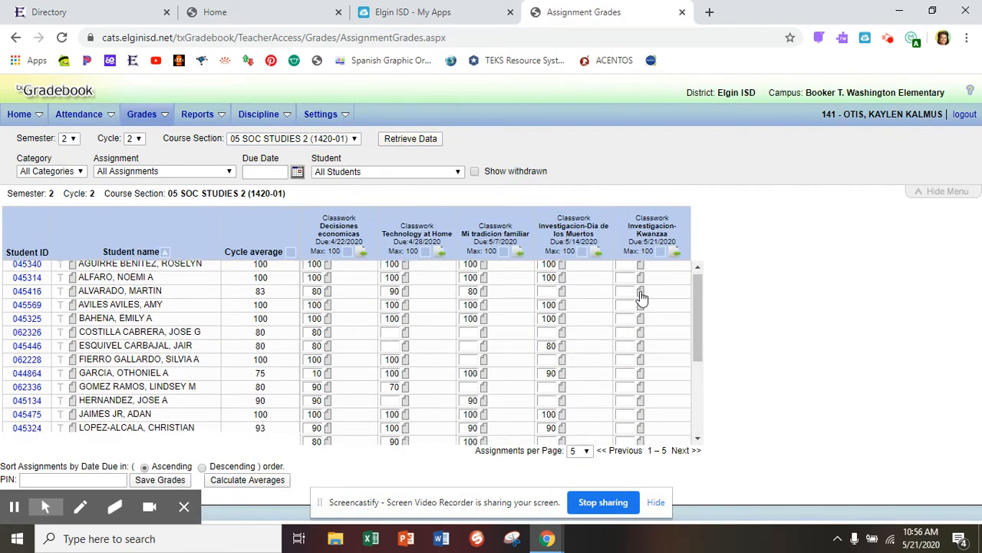
Step: Examine the grade properties of the first student's Investigacion-Kwanzaa grade and close them without changes
left_click(632, 268)
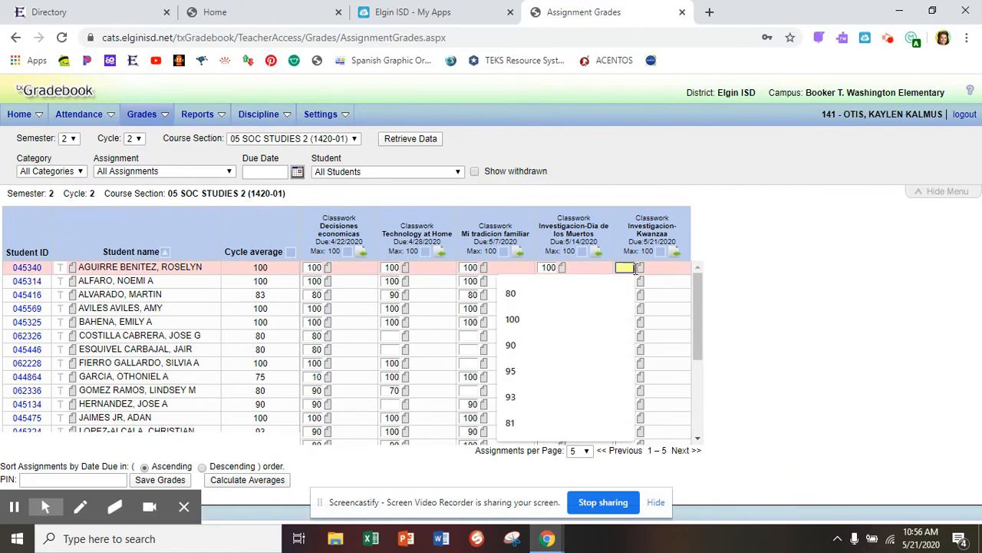
left_click(640, 268)
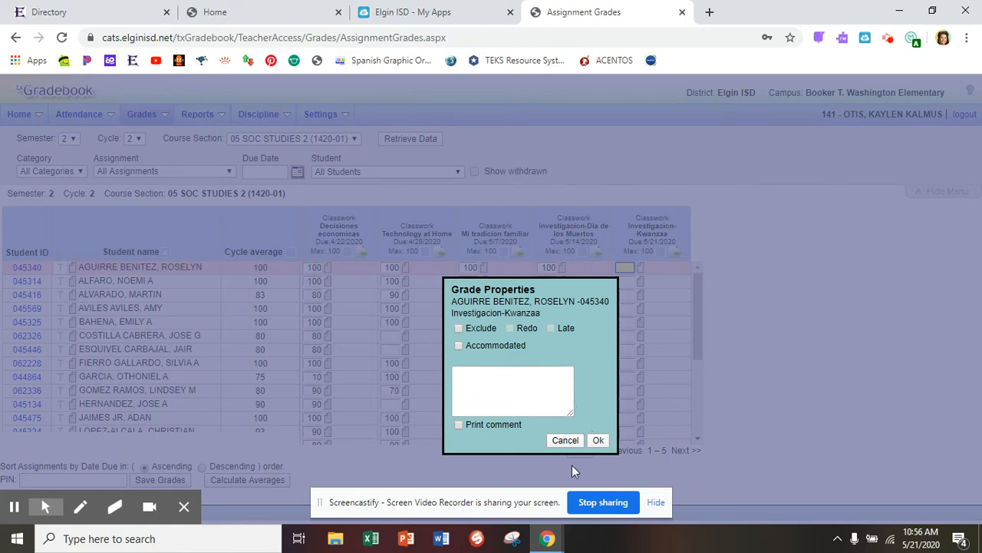
left_click(574, 440)
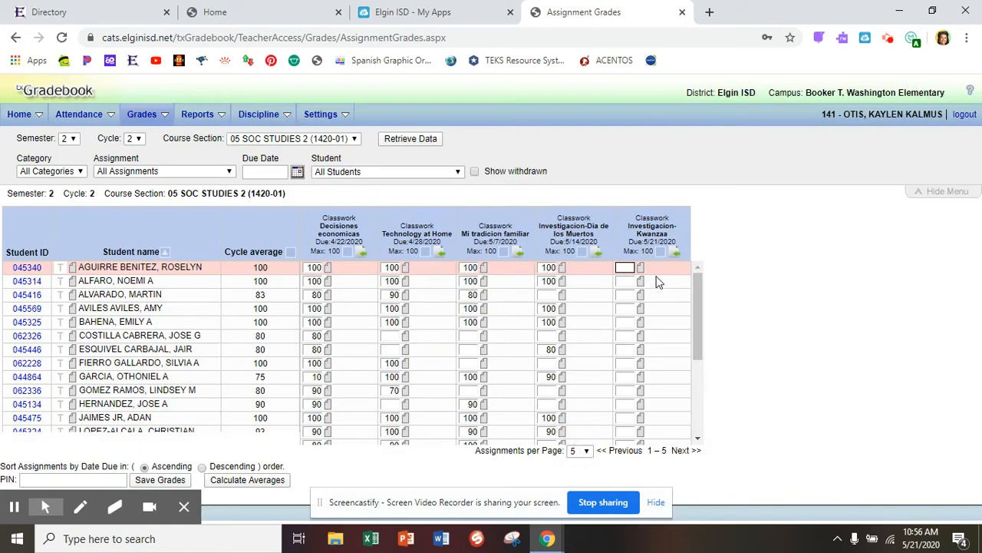
Step: Fill the Investigacion-Kwanzaa grade with 100 for all students in the section
scroll(639, 307, "down", 3)
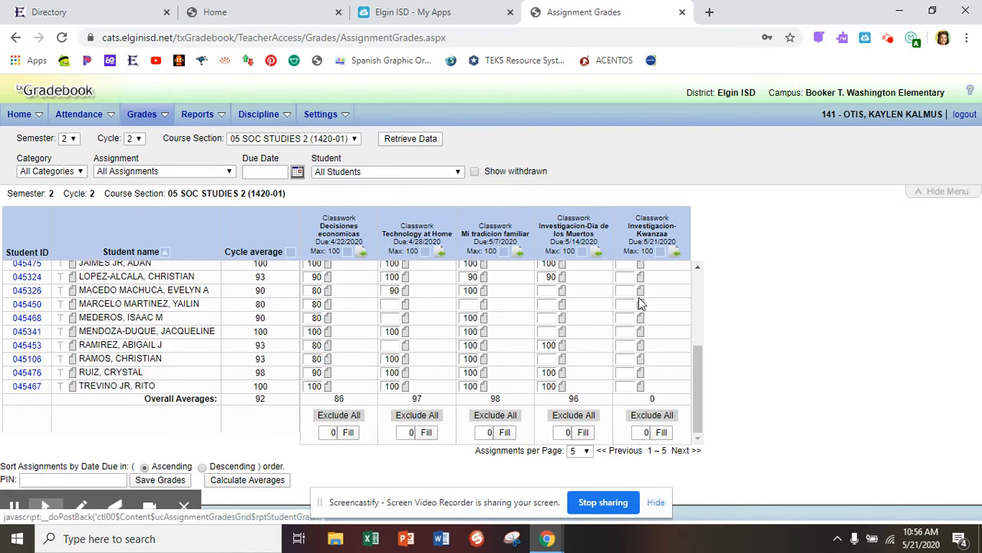
left_click(644, 432)
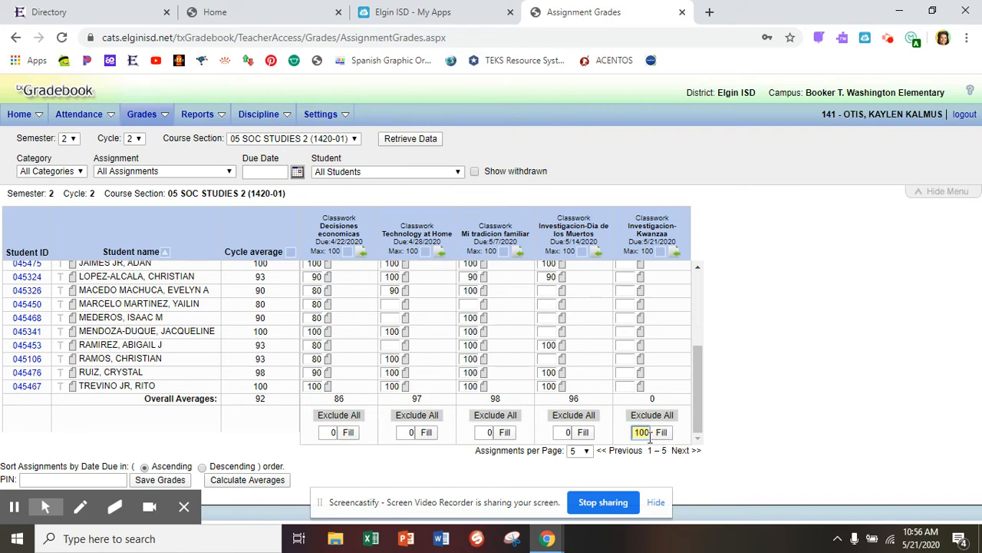
left_click(659, 432)
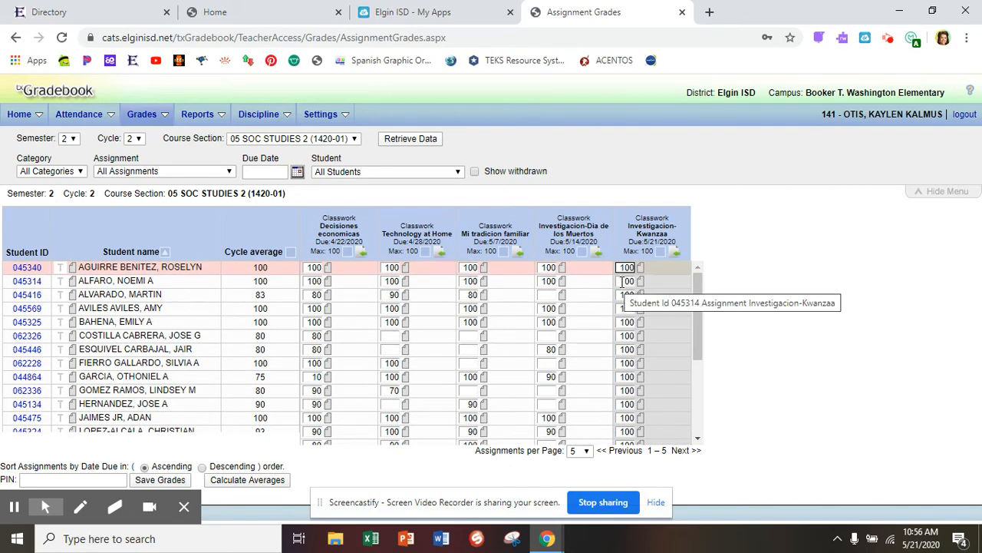
Step: Set the second student's Investigacion-Kwanzaa grade to 90 and the third student's Decisiones economicas grade to 100
left_click(620, 282)
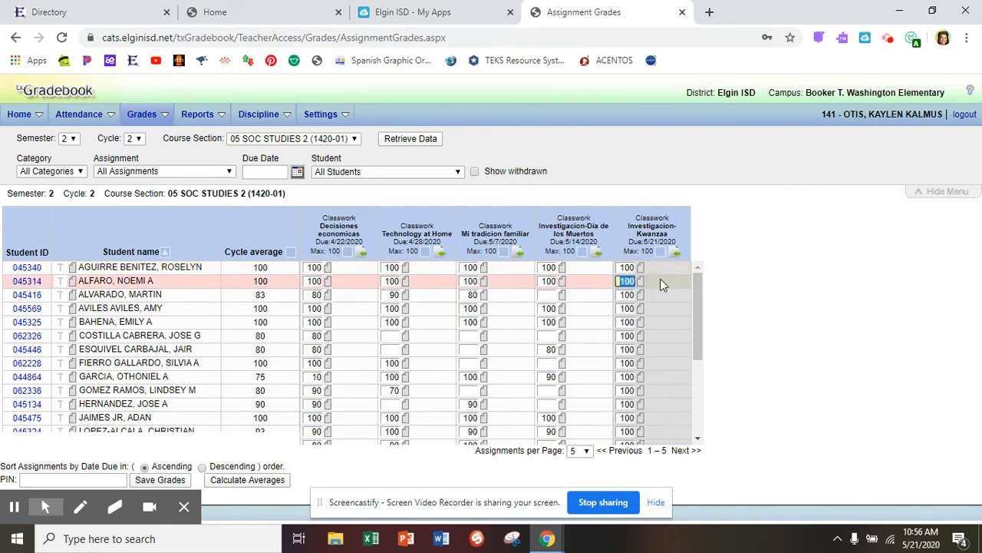
type("90")
key("Tab")
type("90")
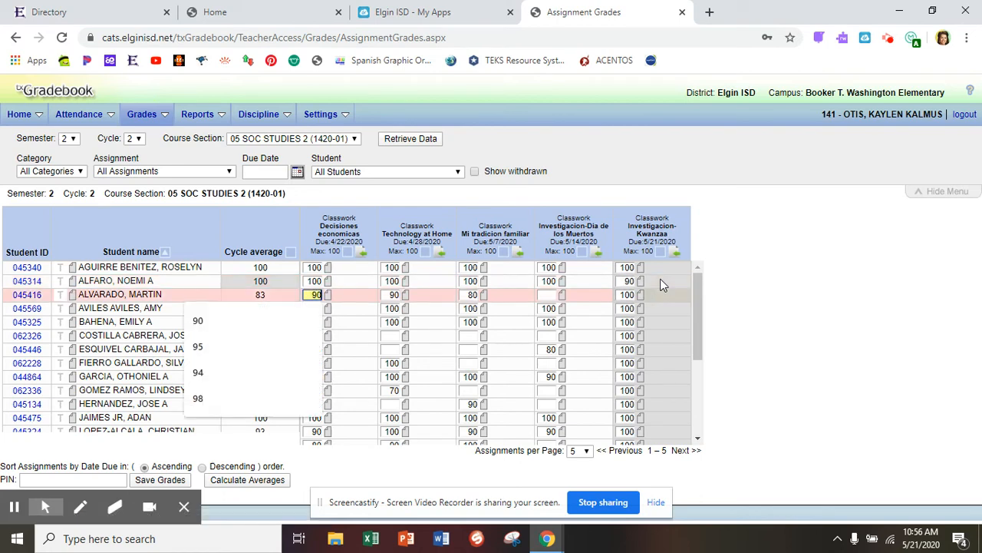
type("100")
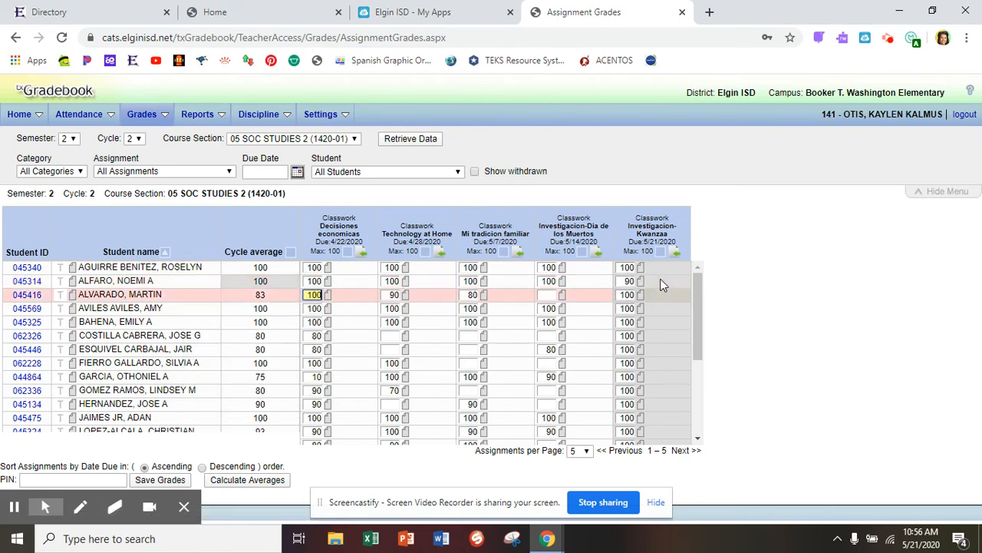
Step: Enter grades of 100 down the Investigacion-Kwanzaa column, starting from the second student
left_click(630, 297)
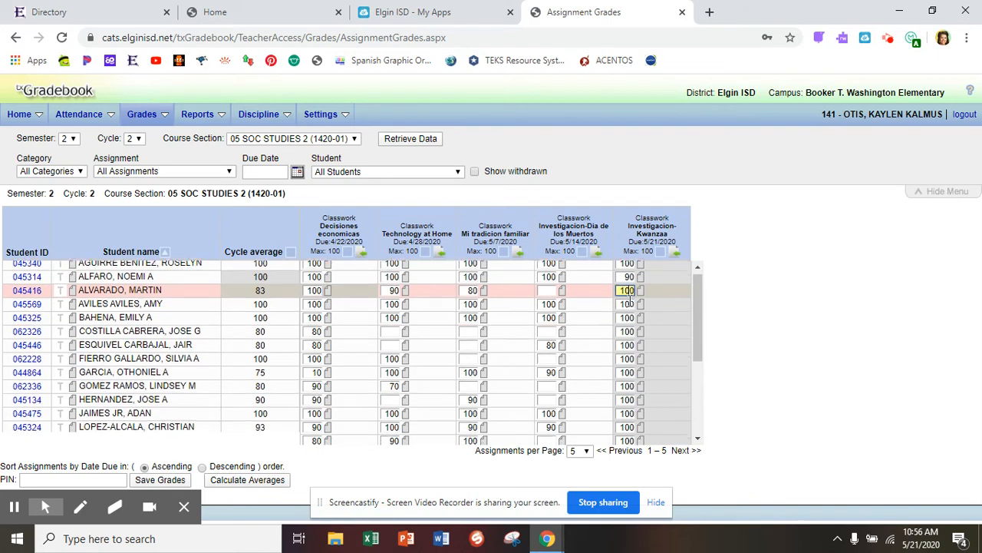
left_click(630, 269)
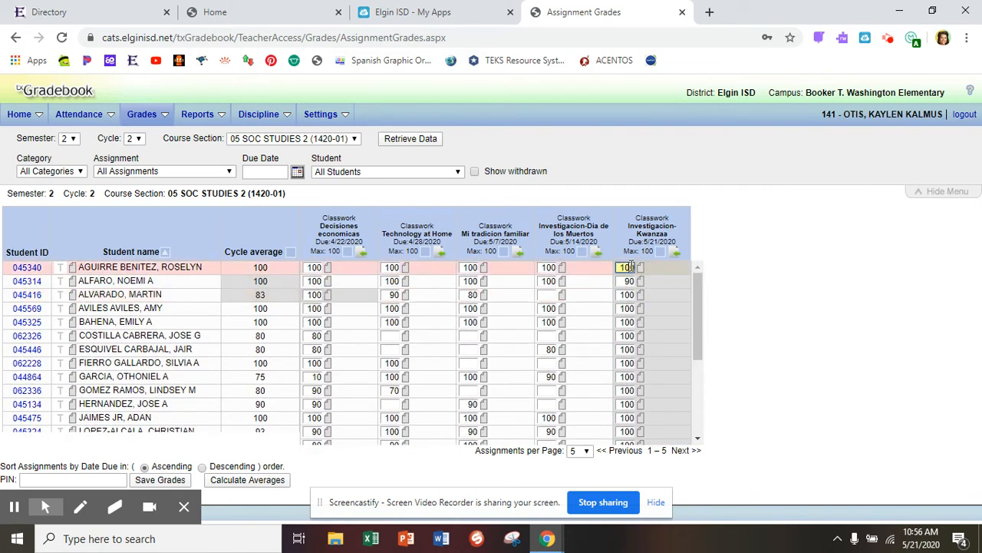
key("Return")
type("100")
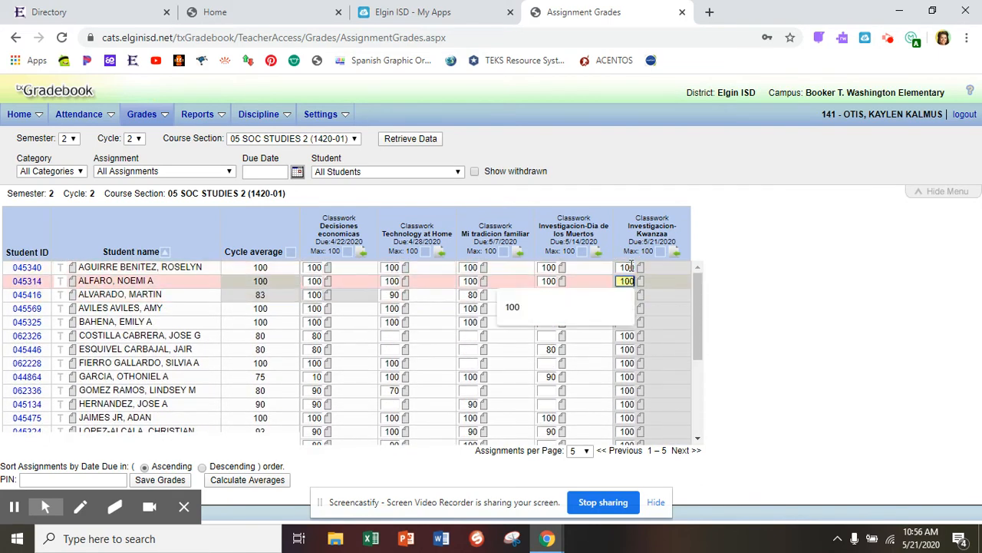
key("Return")
key("Return")
key("Return")
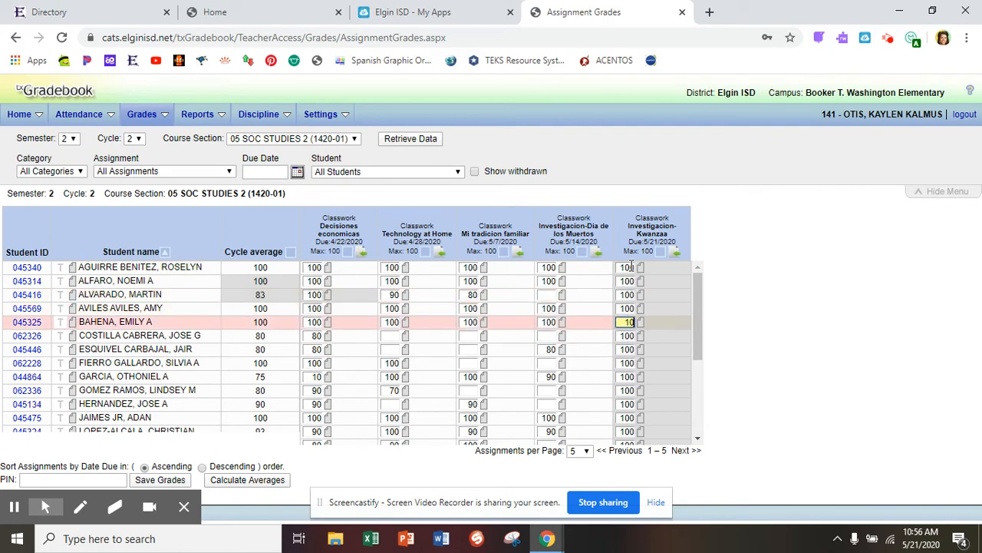
key("Return")
key("Return")
key("Return")
scroll(679, 298, "down", 5)
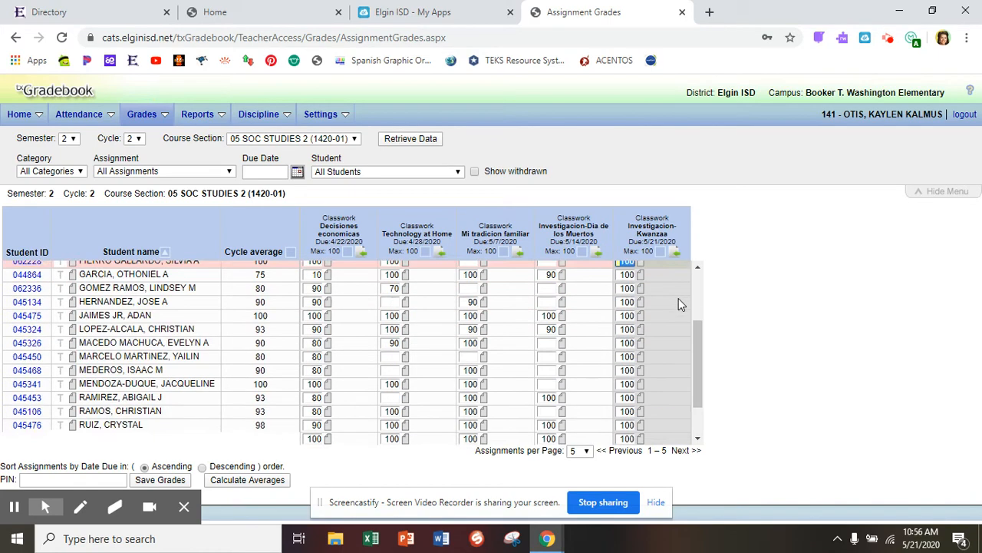
Step: Enter the teacher PIN and save the assignment grades for 05 SOC STUDIES 2 (1420-01)
left_click(106, 481)
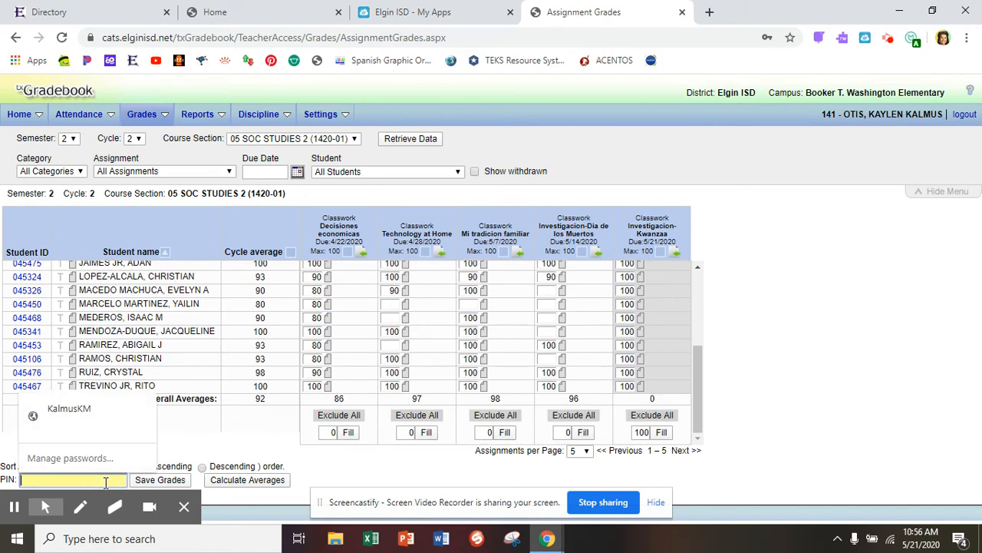
type("••••")
key("Return")
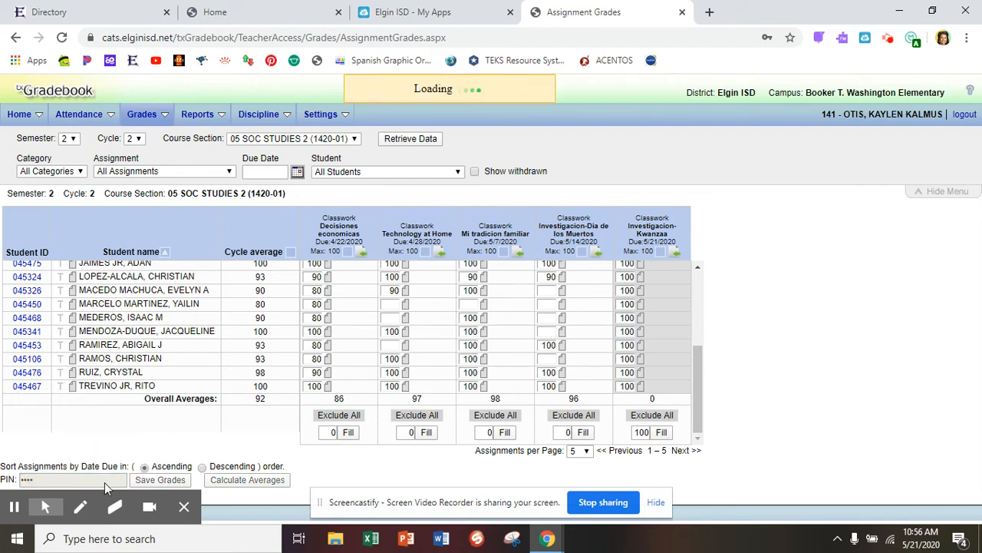
Step: Retrieve the assignment grades for 05 SOC STUDIES 2 (1420-02) and review the student list with its Investigacion-Kwanzaa column
left_click(284, 139)
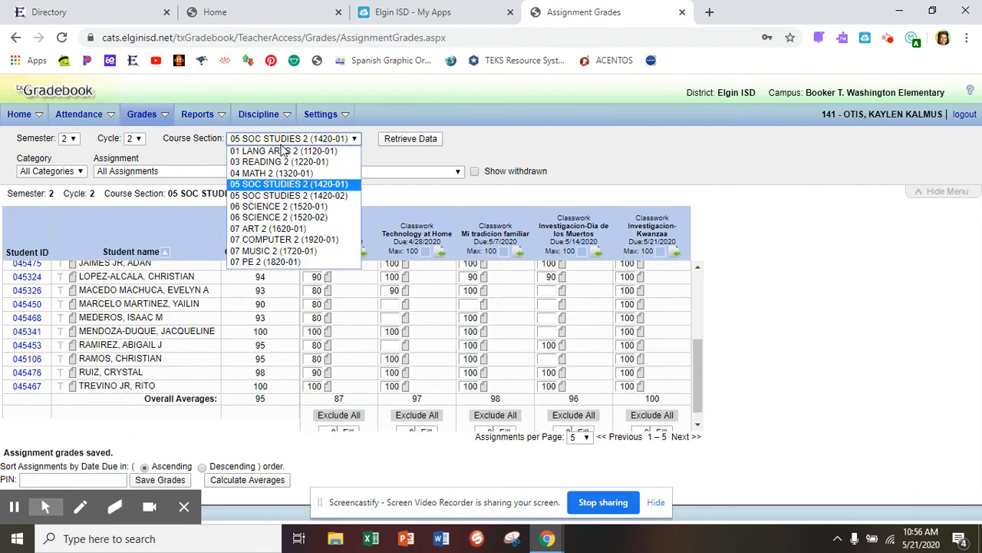
left_click(280, 196)
left_click(408, 142)
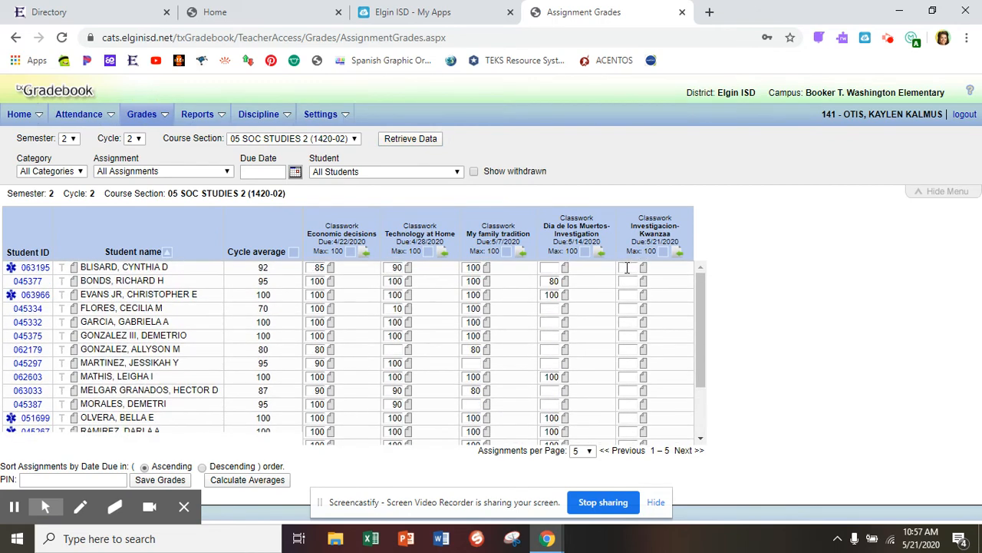
scroll(627, 432, "down", 3)
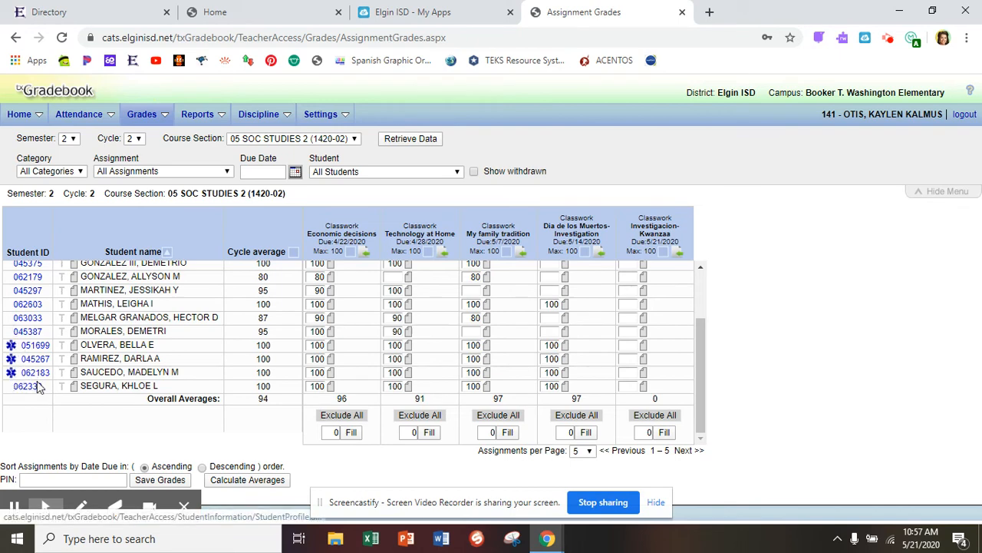
scroll(698, 390, "up", 2)
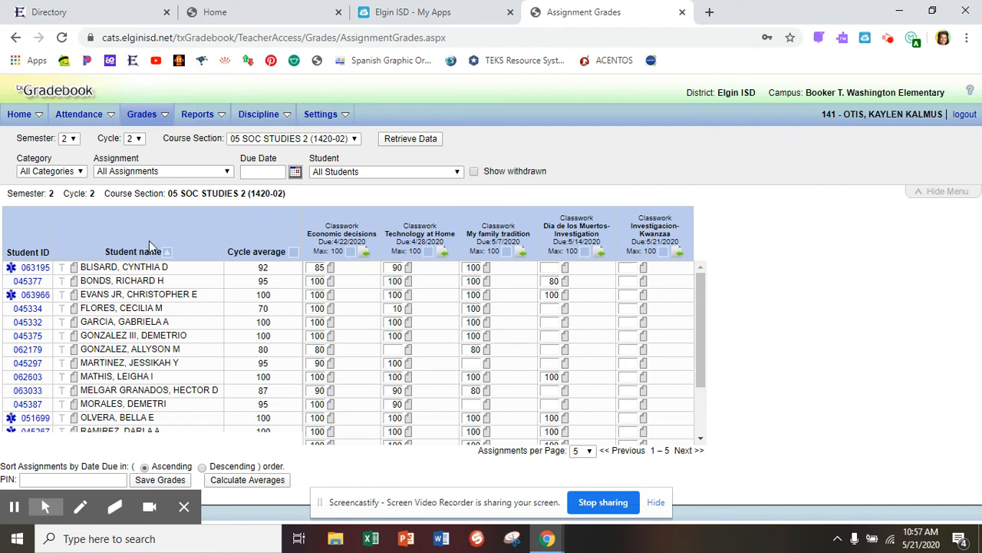
Step: Open the cycle grades page for 05 SOC STUDIES 2 (1420-02) and look over the other grade options
mouse_move(142, 113)
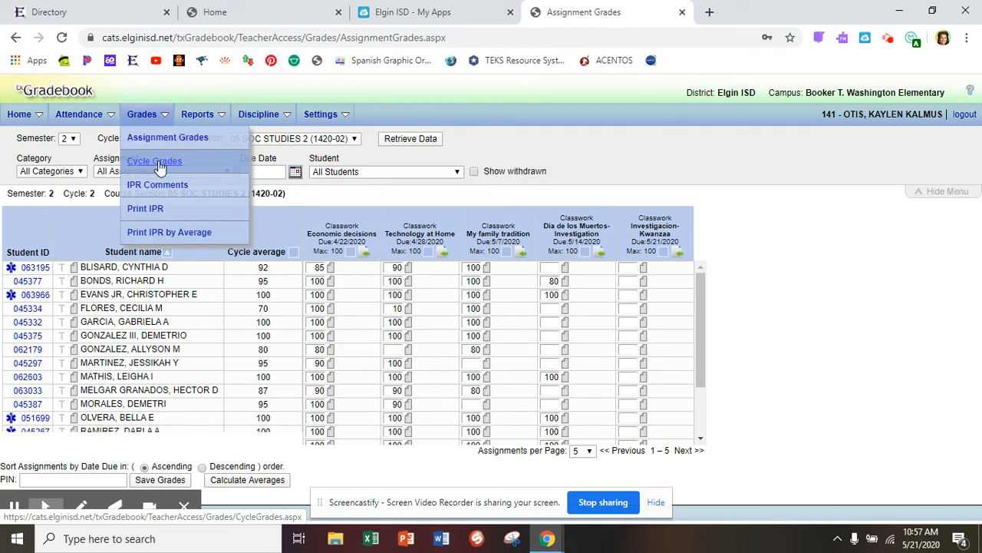
left_click(154, 163)
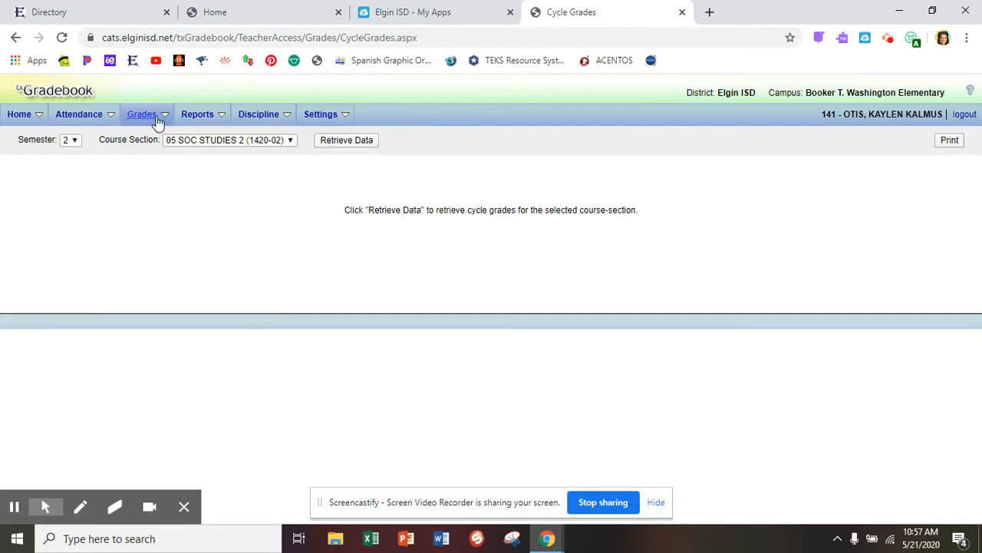
mouse_move(158, 122)
left_click(287, 180)
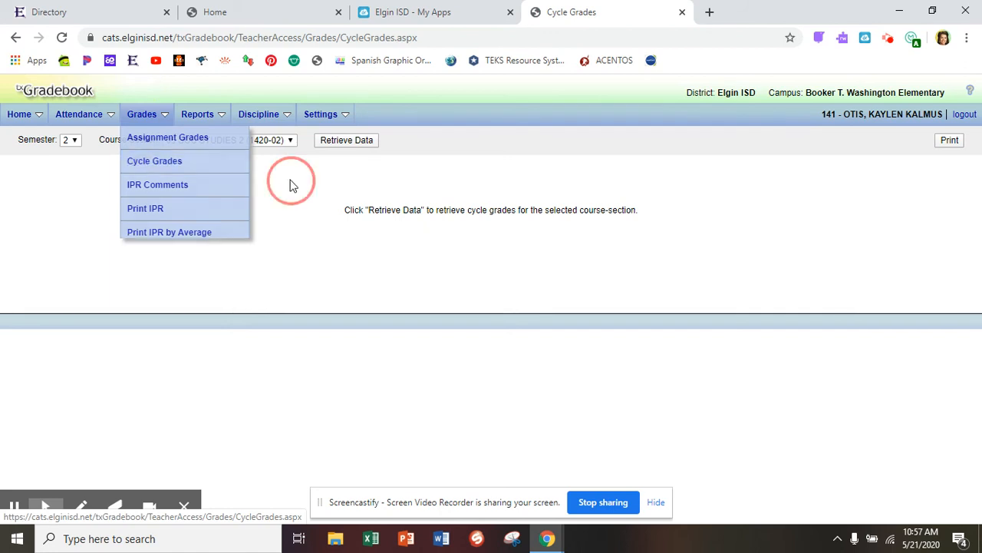
Step: Retrieve the semester 2 cycle grades for 01 LANG ARTS 2 (1120-01) and look over the student grade table
left_click(265, 140)
left_click(263, 150)
left_click(335, 145)
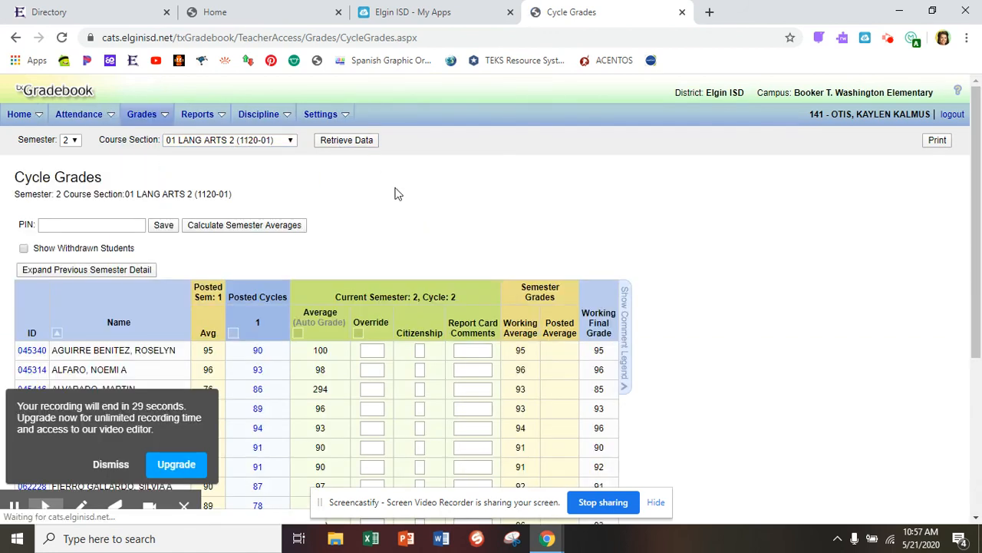
scroll(309, 146, "down", 3)
scroll(291, 216, "up", 3)
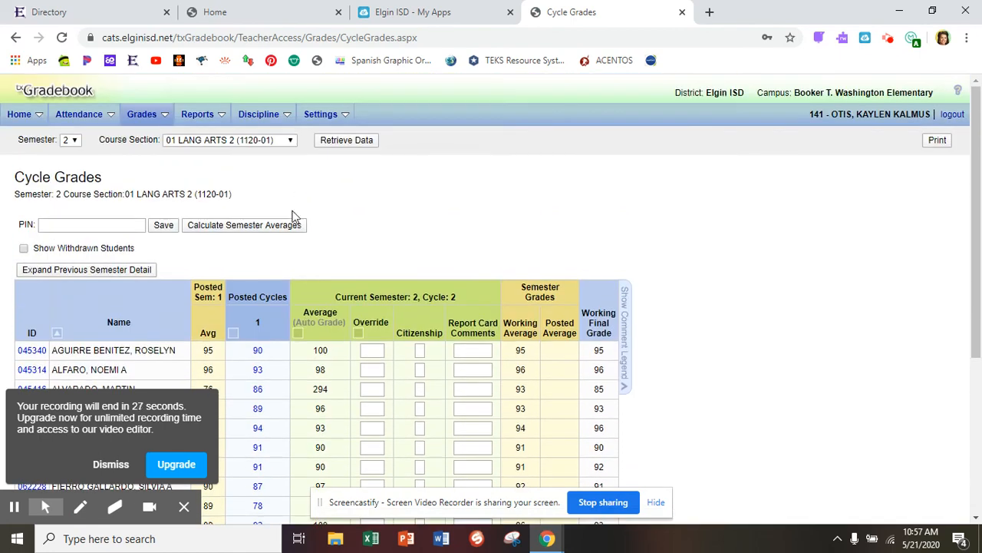
Step: Activate the empty PIN field, open the print preview of the cycle grades page and cancel printing
left_click(118, 224)
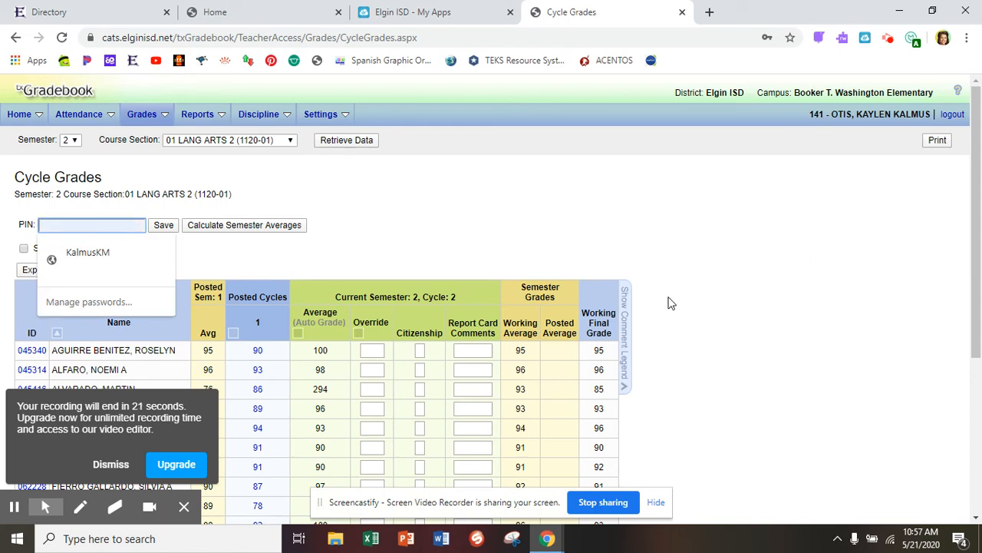
left_click(935, 143)
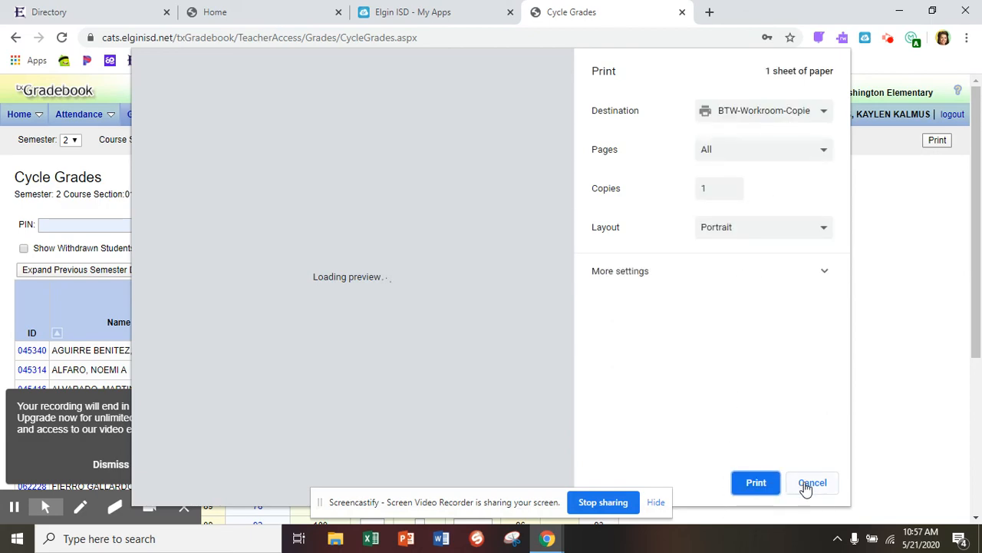
left_click(812, 482)
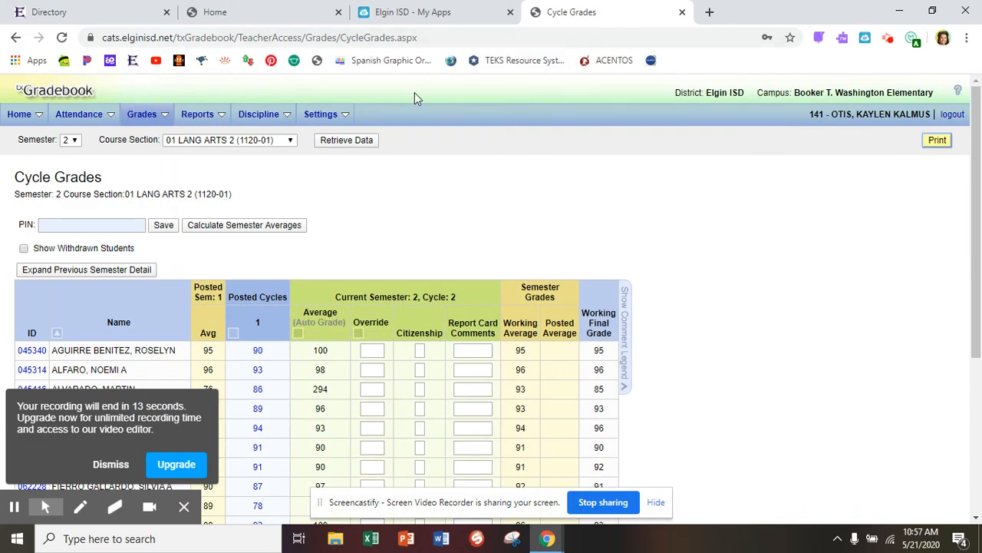
mouse_move(246, 116)
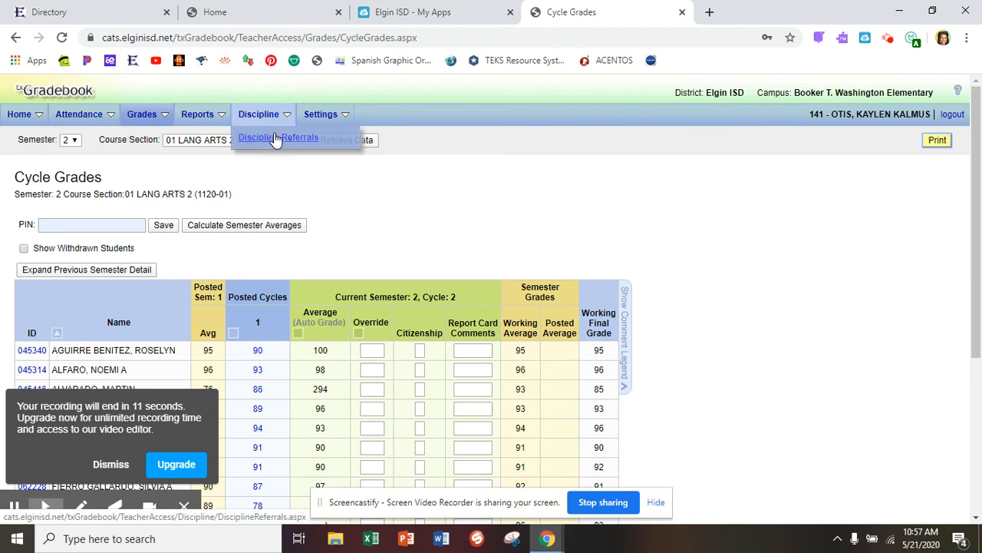
mouse_move(96, 115)
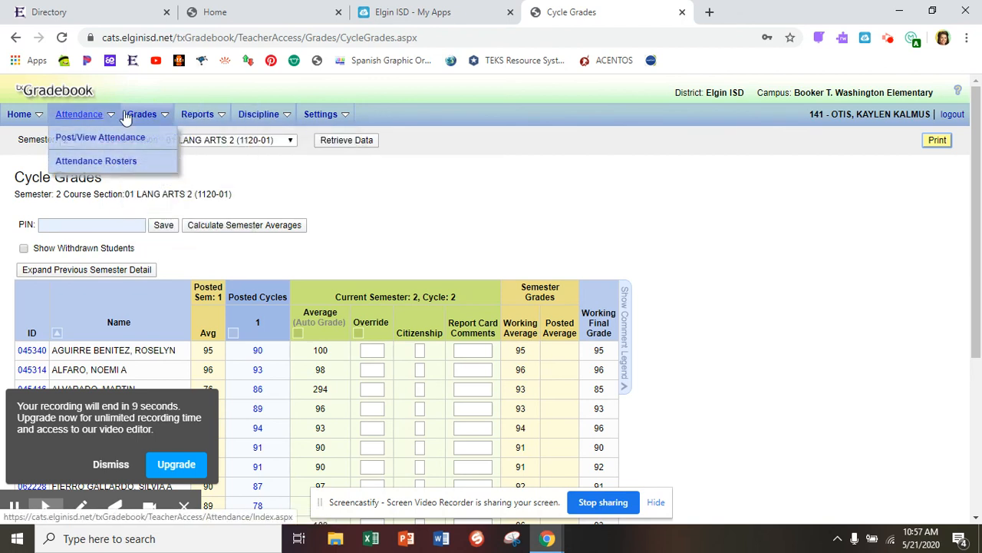
mouse_move(206, 124)
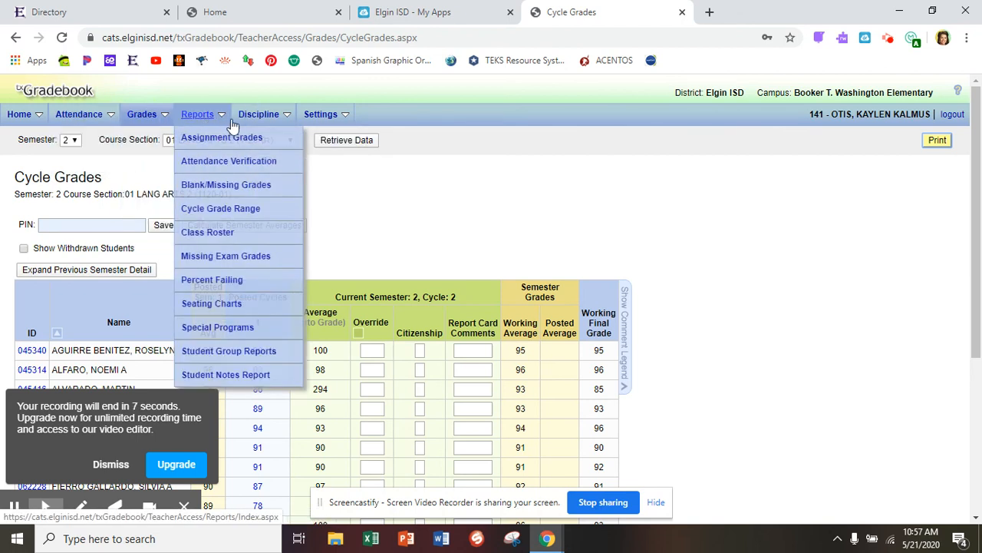
mouse_move(325, 127)
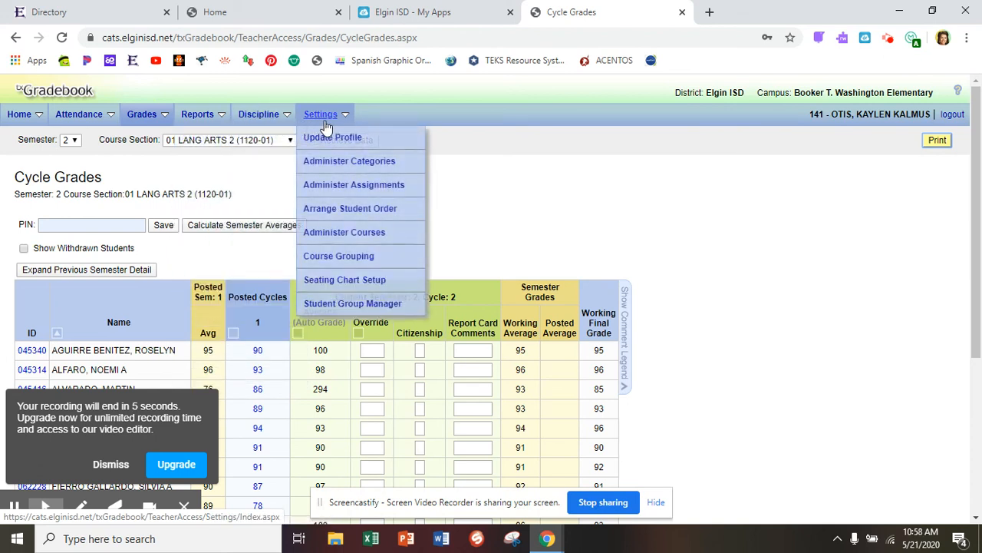